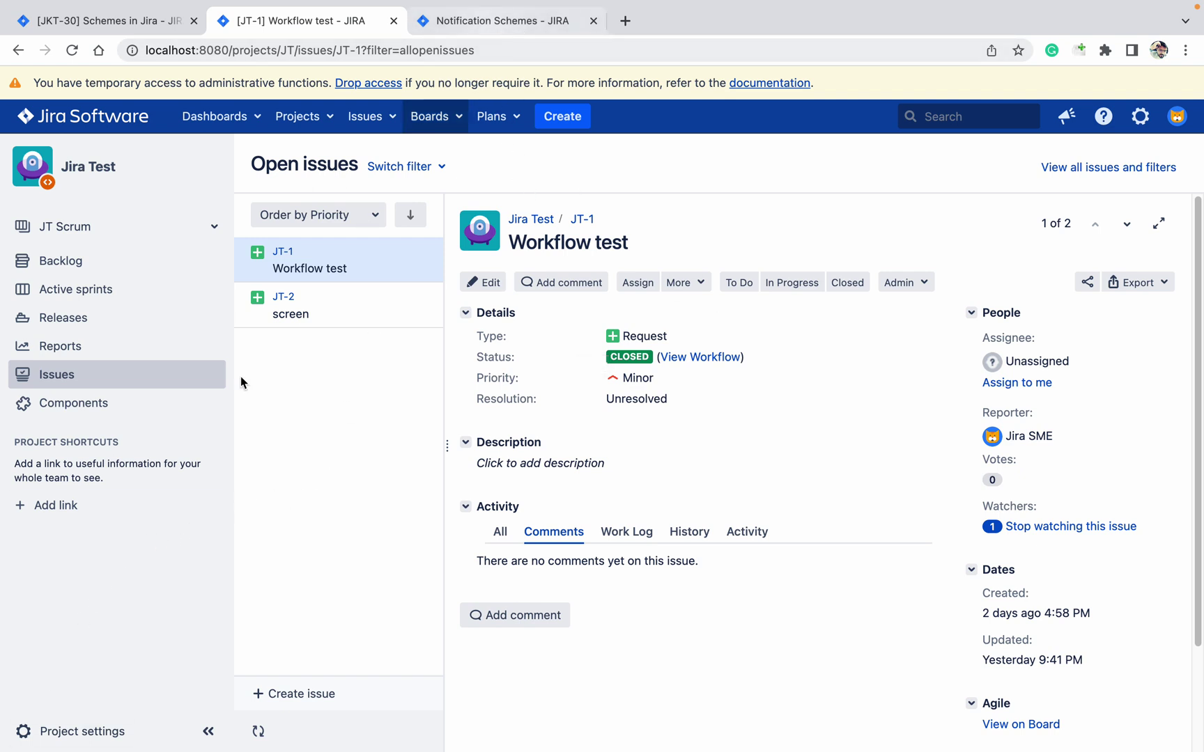
- Open Jira Test's notification settings to see it uses the Default Notification Scheme
left_click(76, 725)
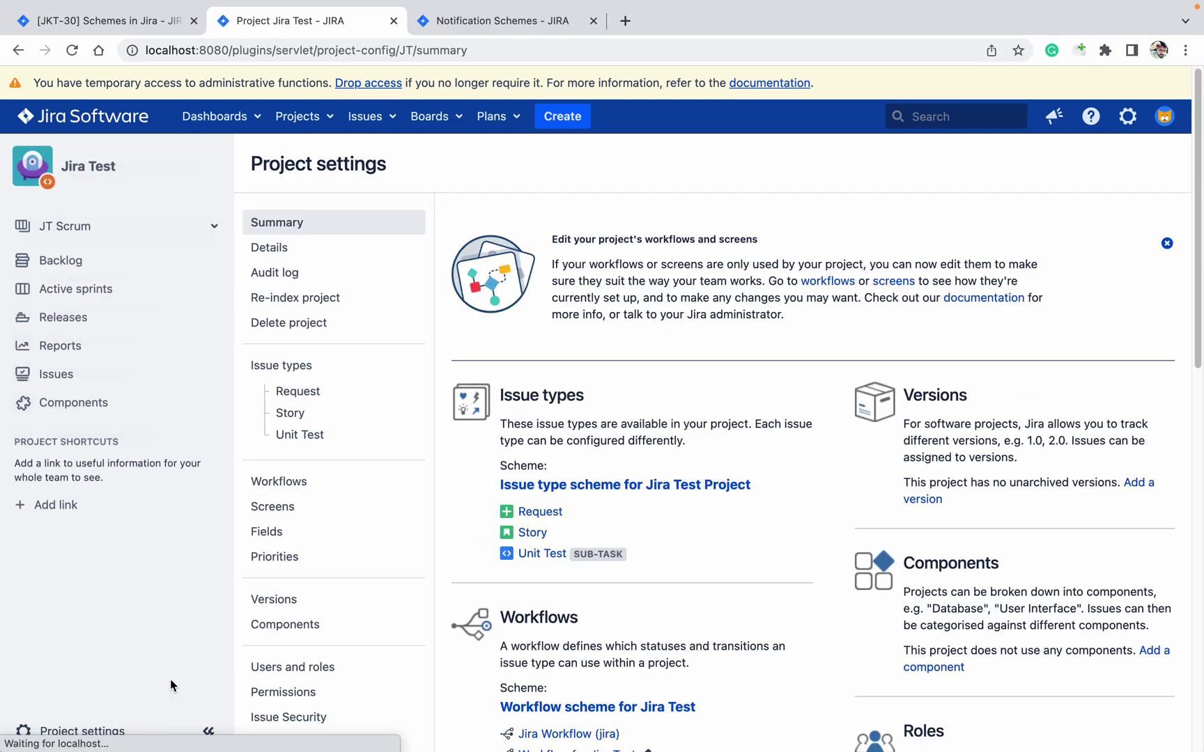
scroll(852, 535, "down", 10)
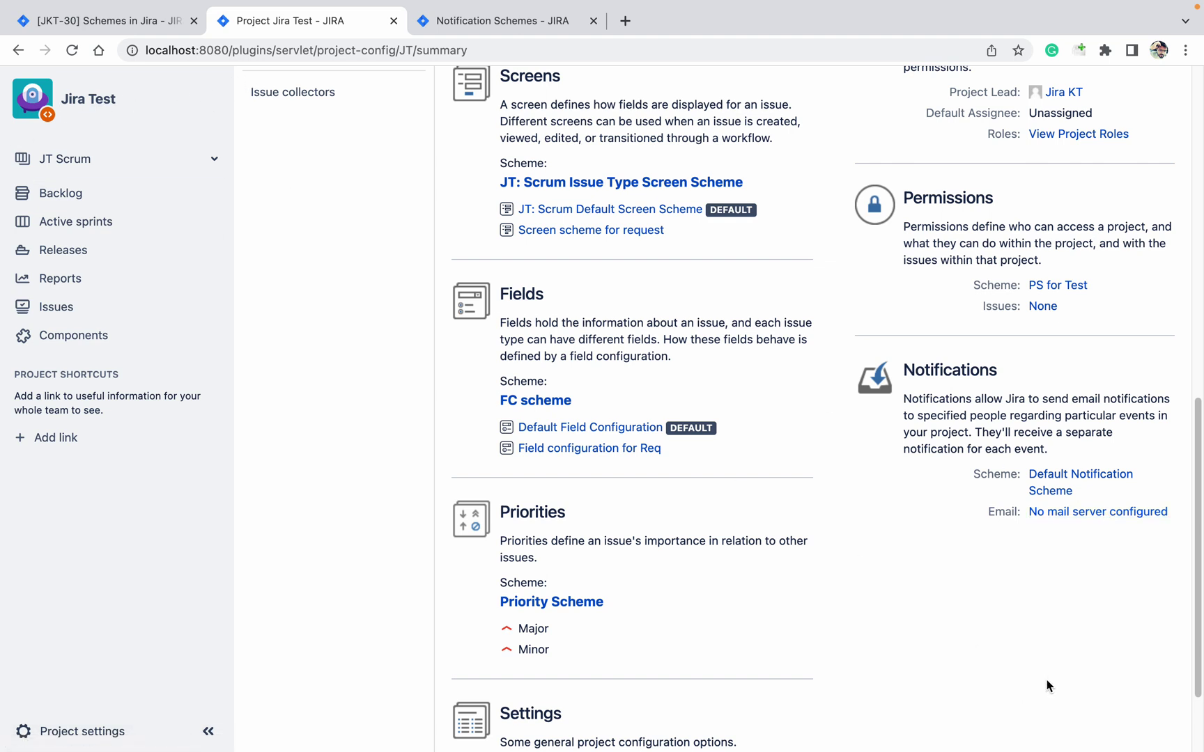
mouse_move(1036, 724)
left_click(1049, 484)
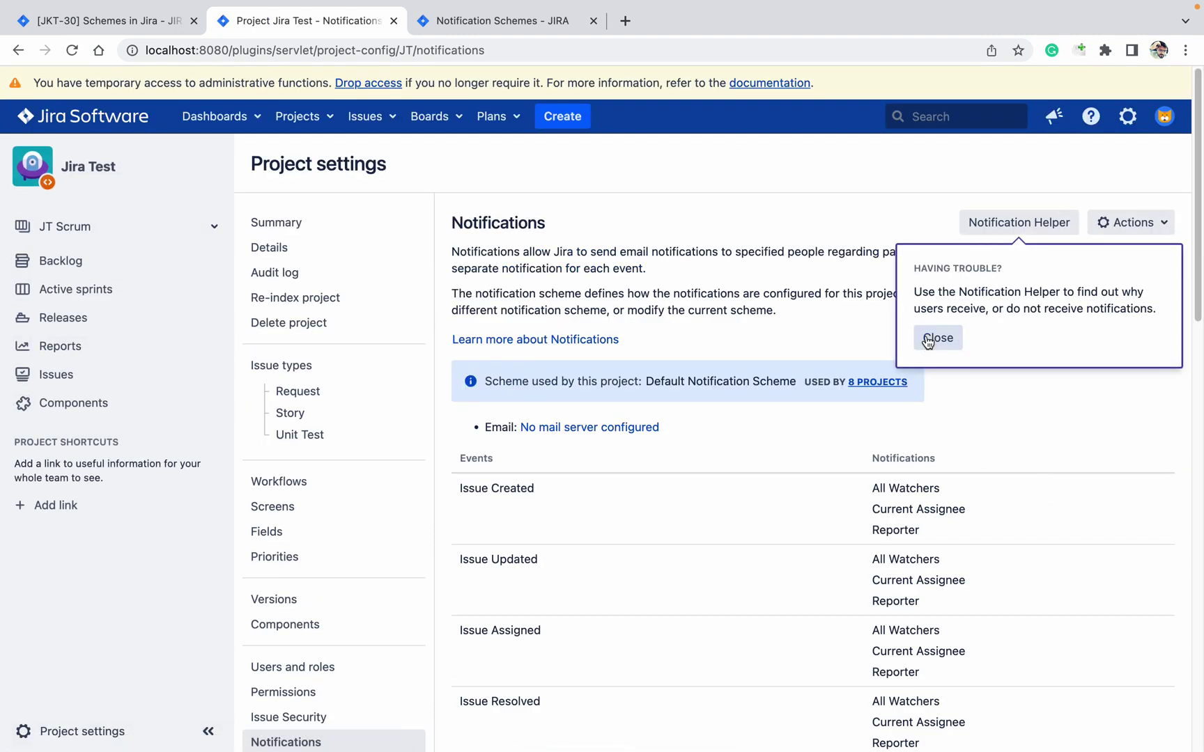
left_click(921, 342)
- Go to the Notification Schemes admin list showing the Default scheme and its eight projects
scroll(906, 396, "down", 8)
scroll(906, 396, "down", 8)
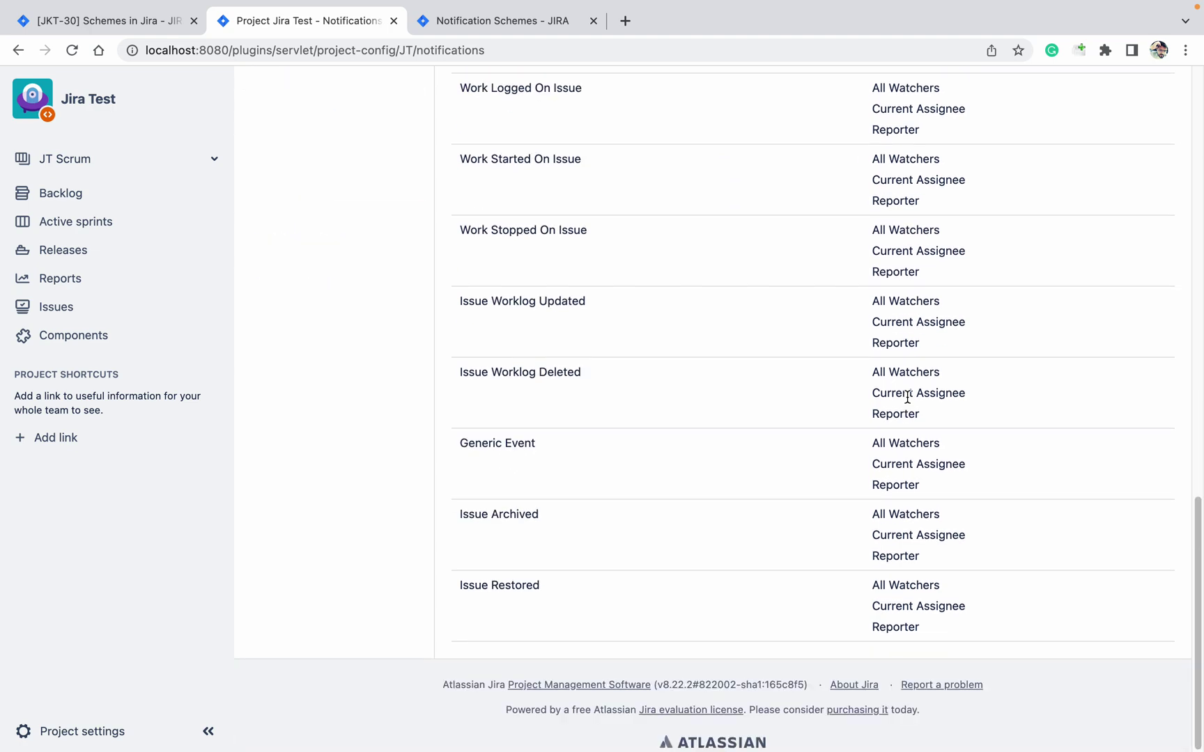
scroll(908, 397, "up", 15)
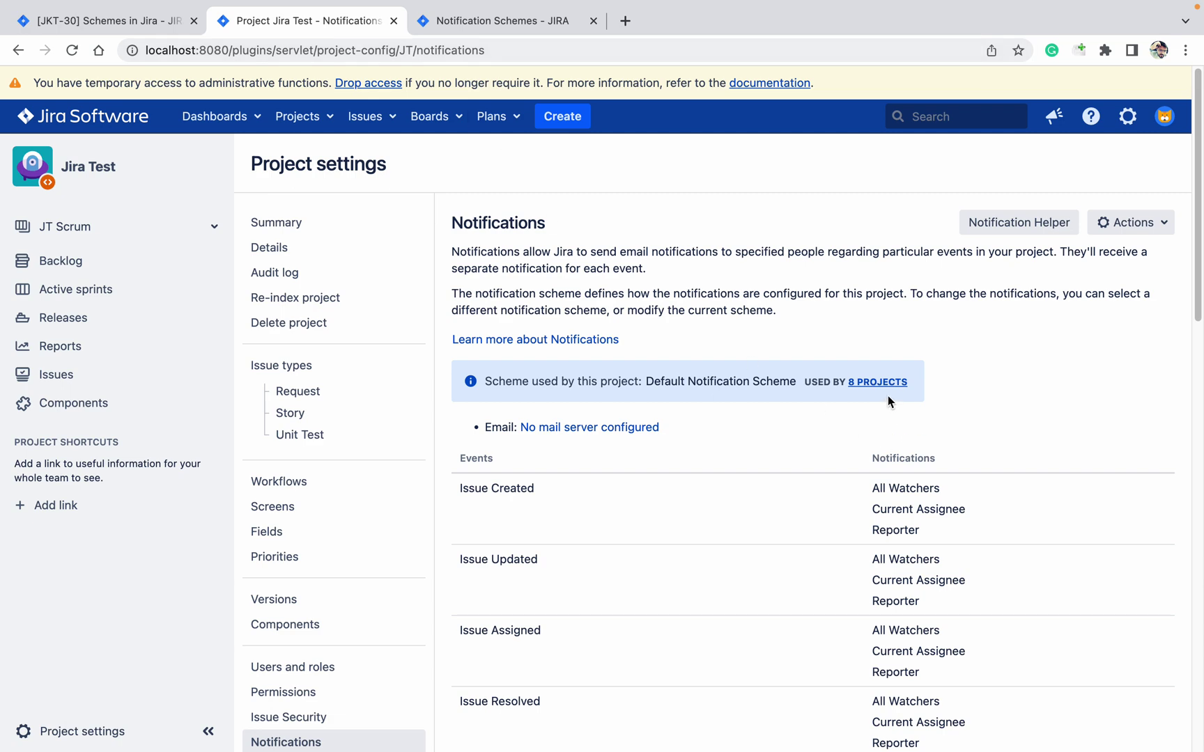
left_click(540, 22)
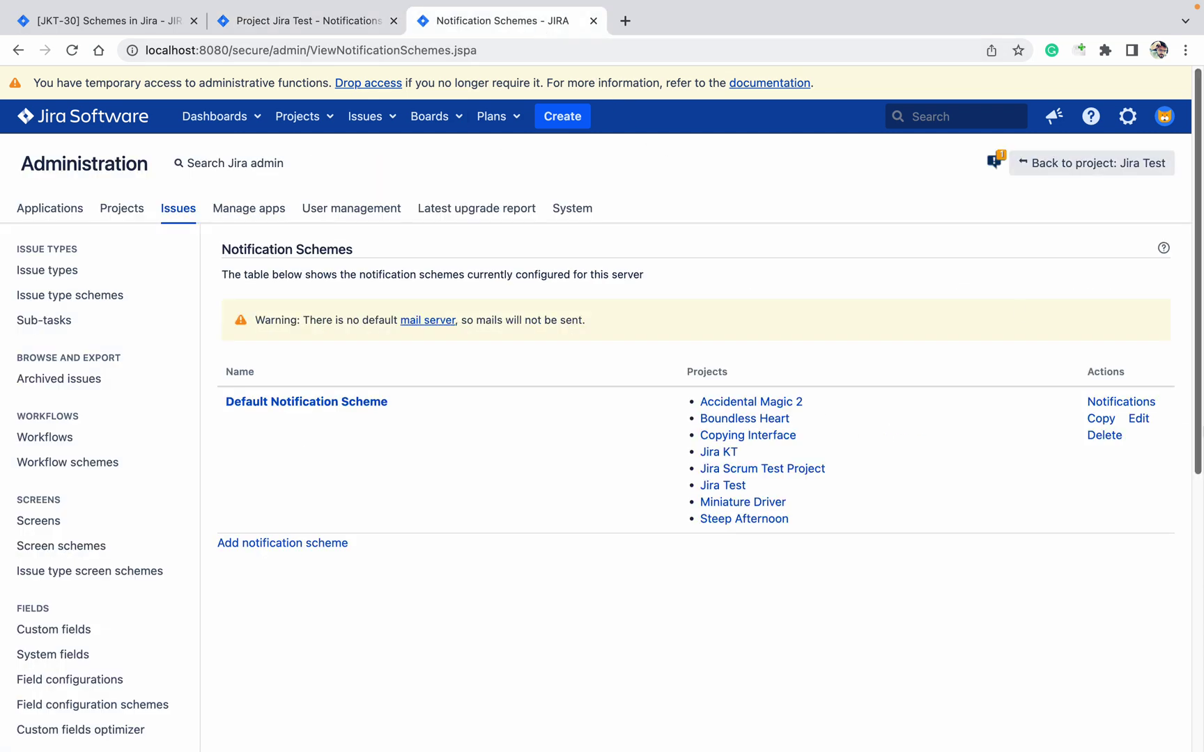
- Copy the Default Notification Scheme and rename the copy to 'NS FOR TEST'
left_click(1100, 421)
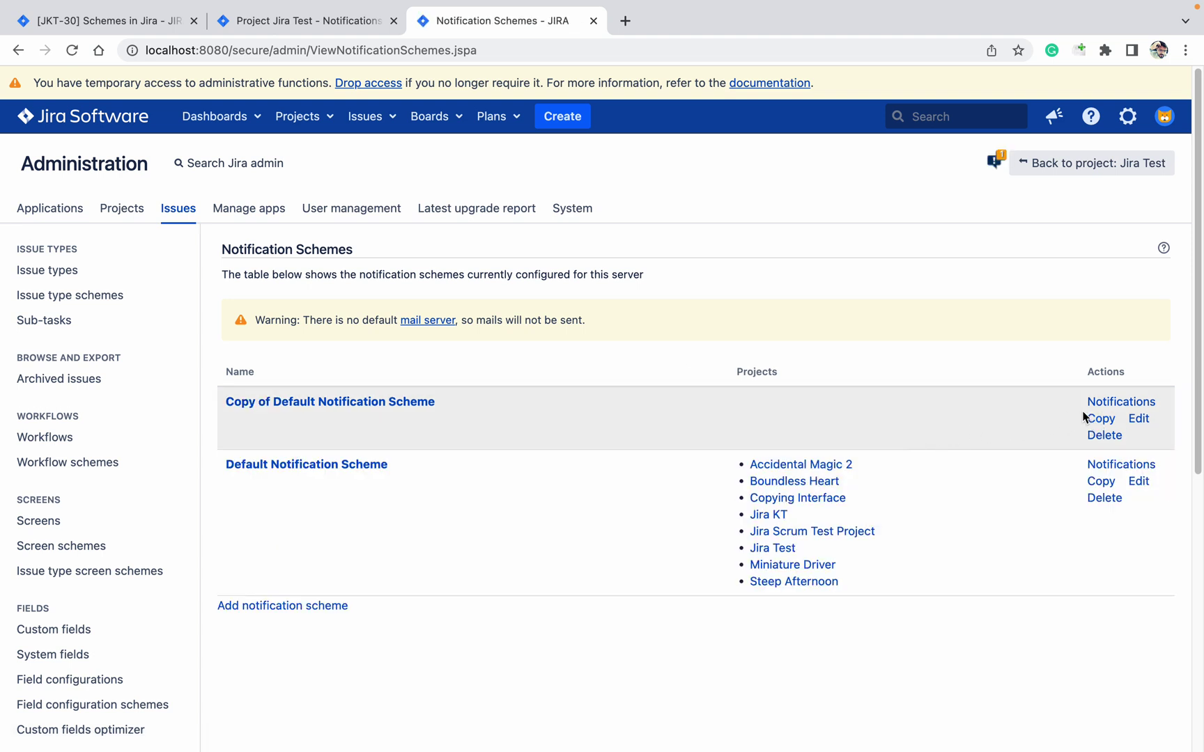
left_click(1134, 421)
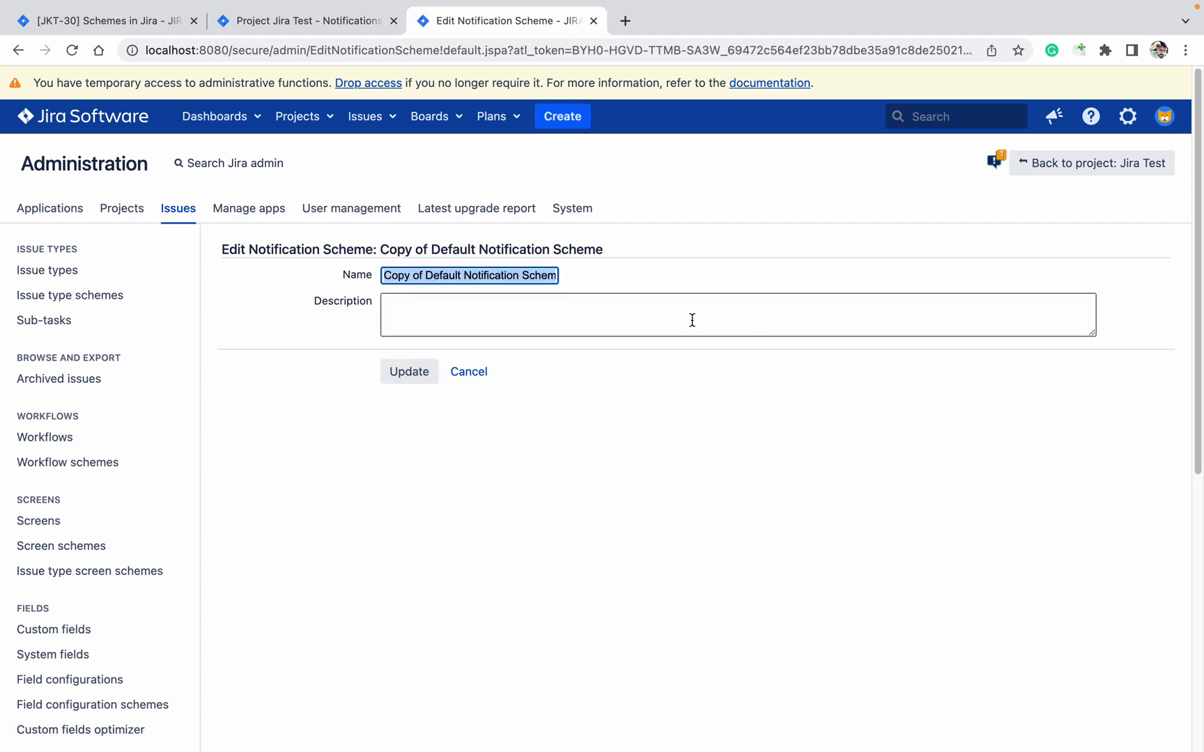
type("NS FOR TEST")
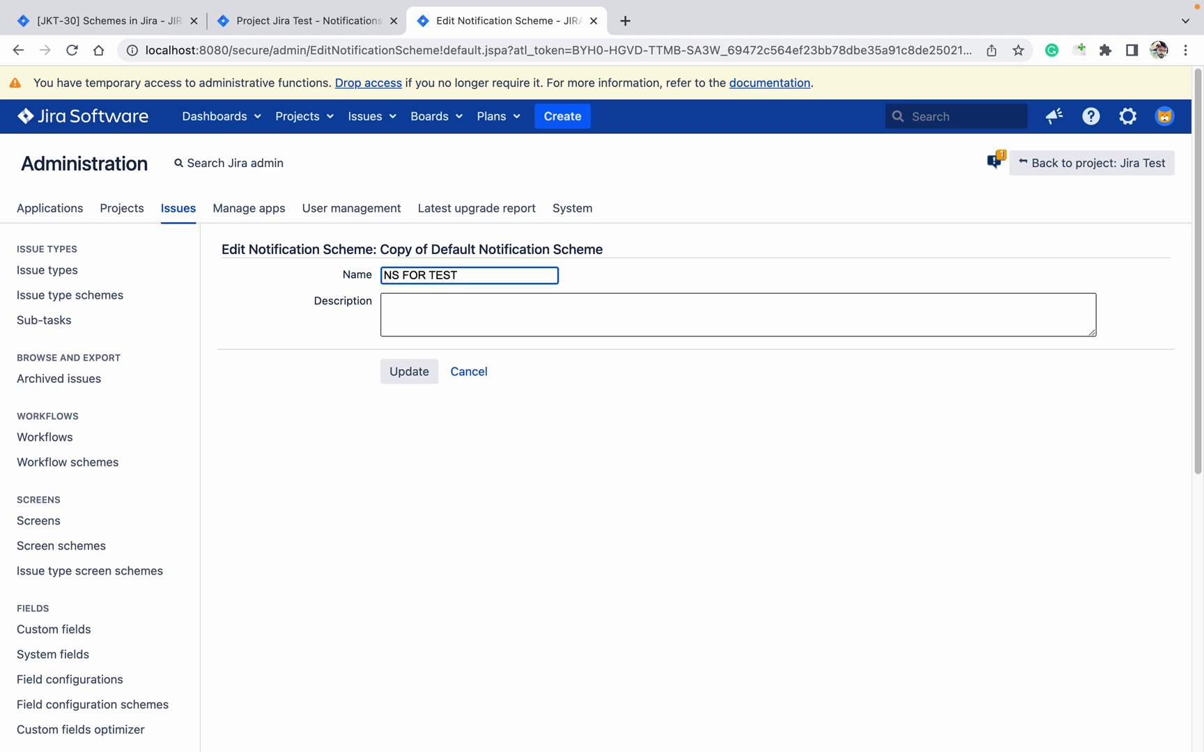
left_click(424, 371)
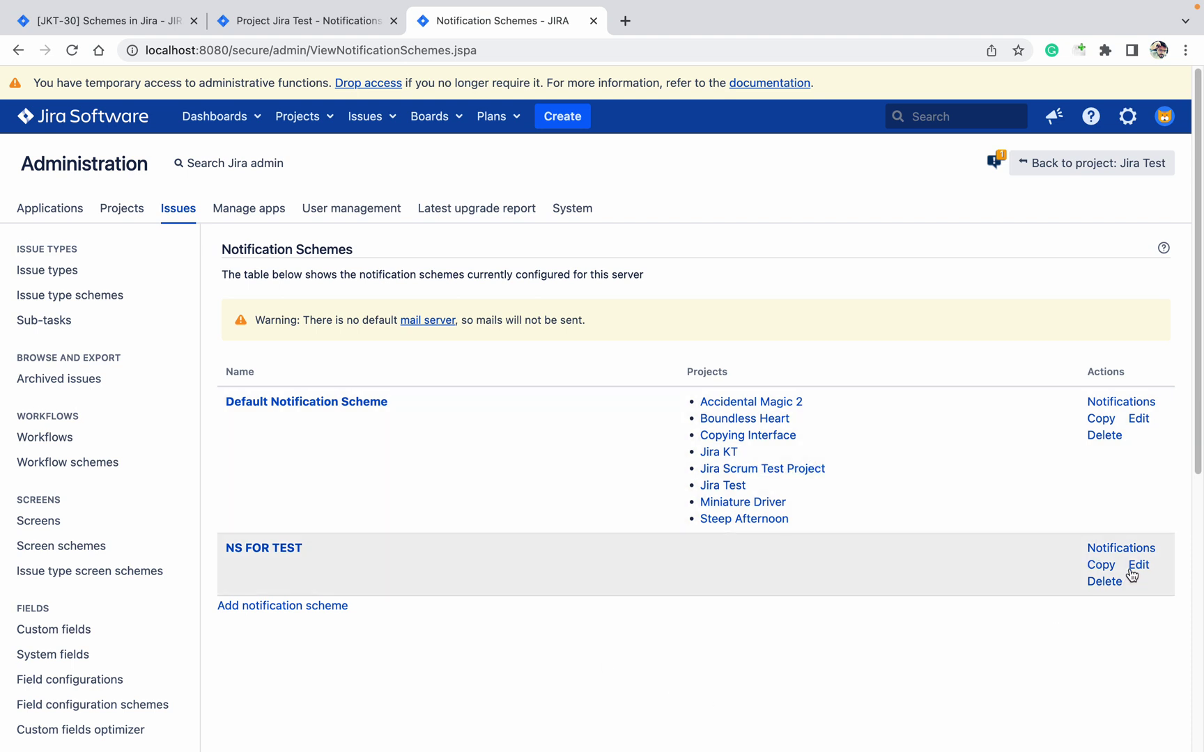
left_click(1134, 570)
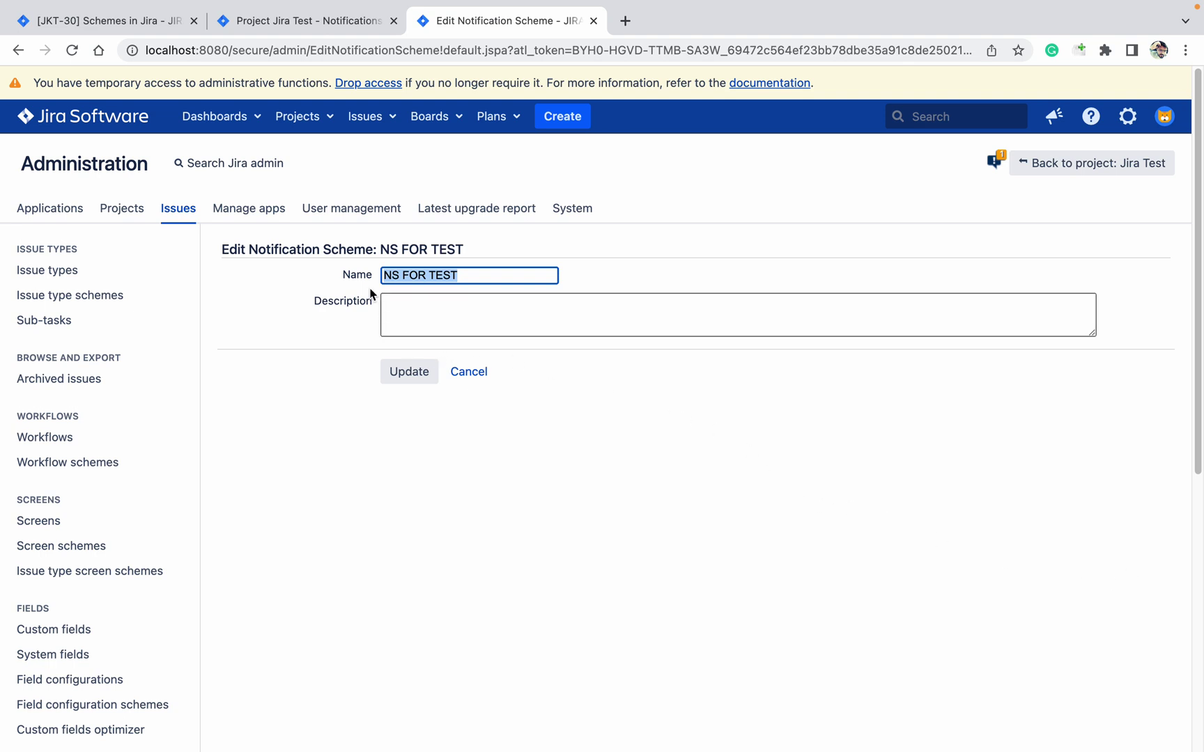
left_click(473, 379)
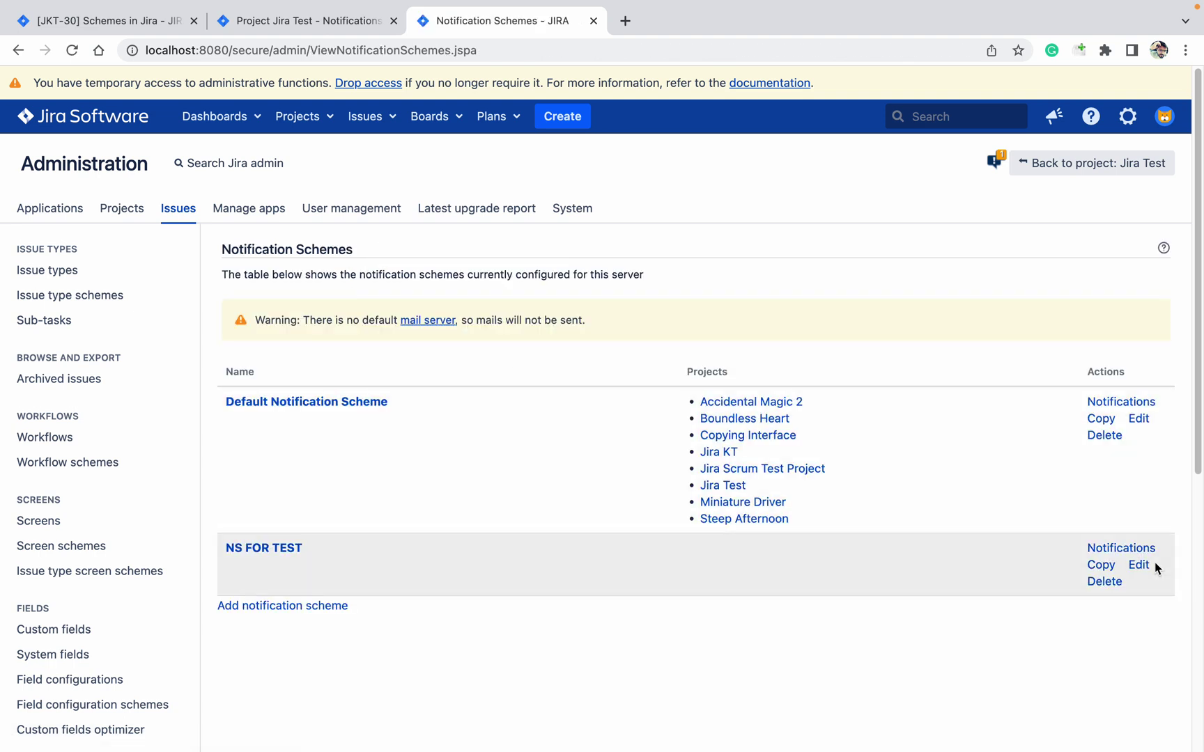
- Delete All Watchers from NS FOR TEST's Issue Created event
left_click(1112, 550)
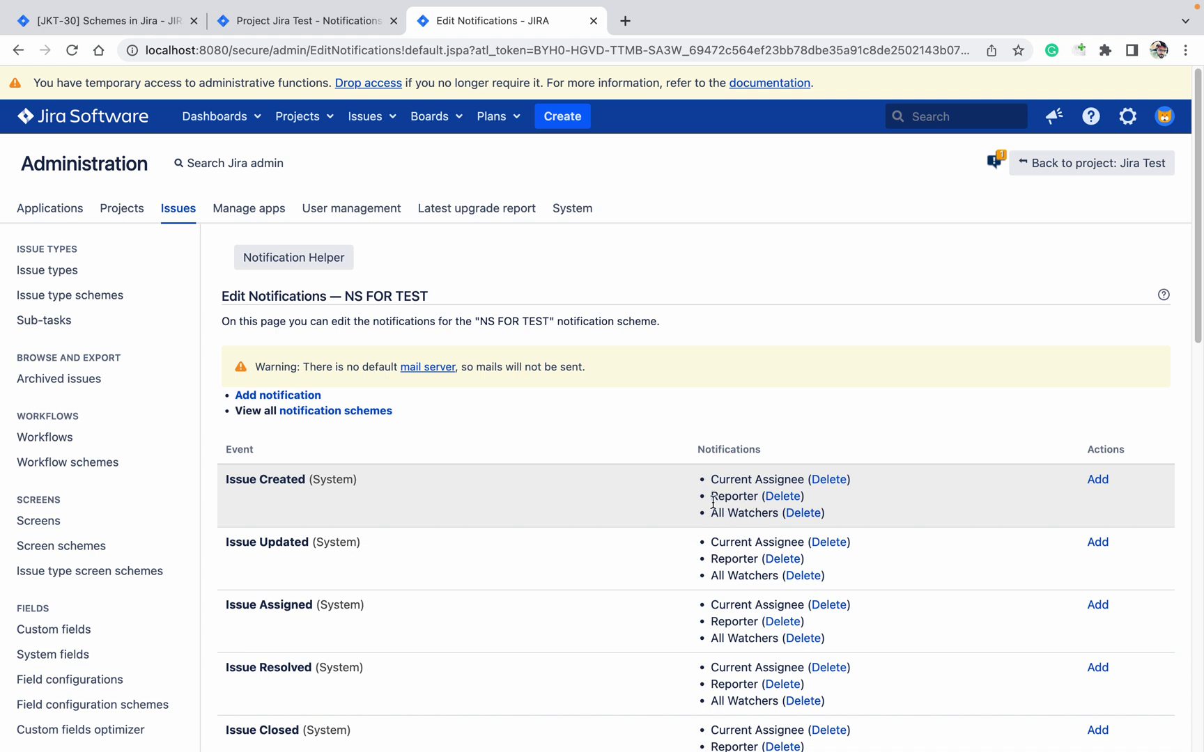
left_click(803, 514)
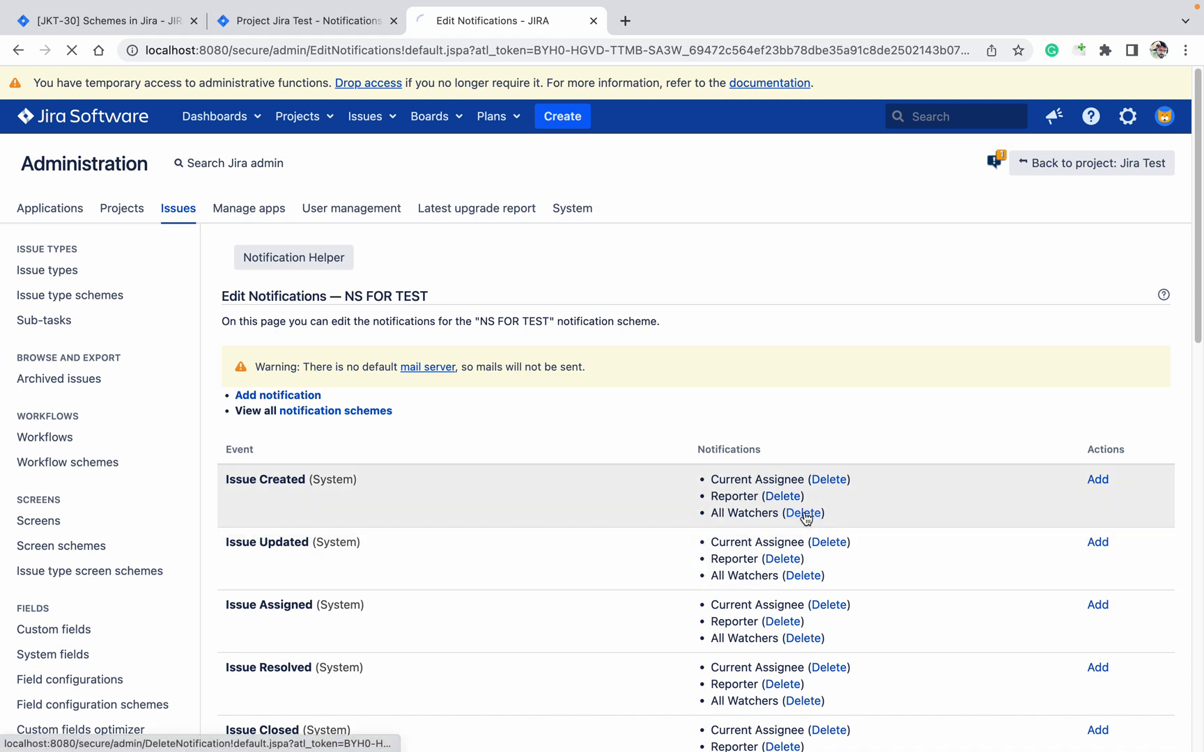
left_click(350, 370)
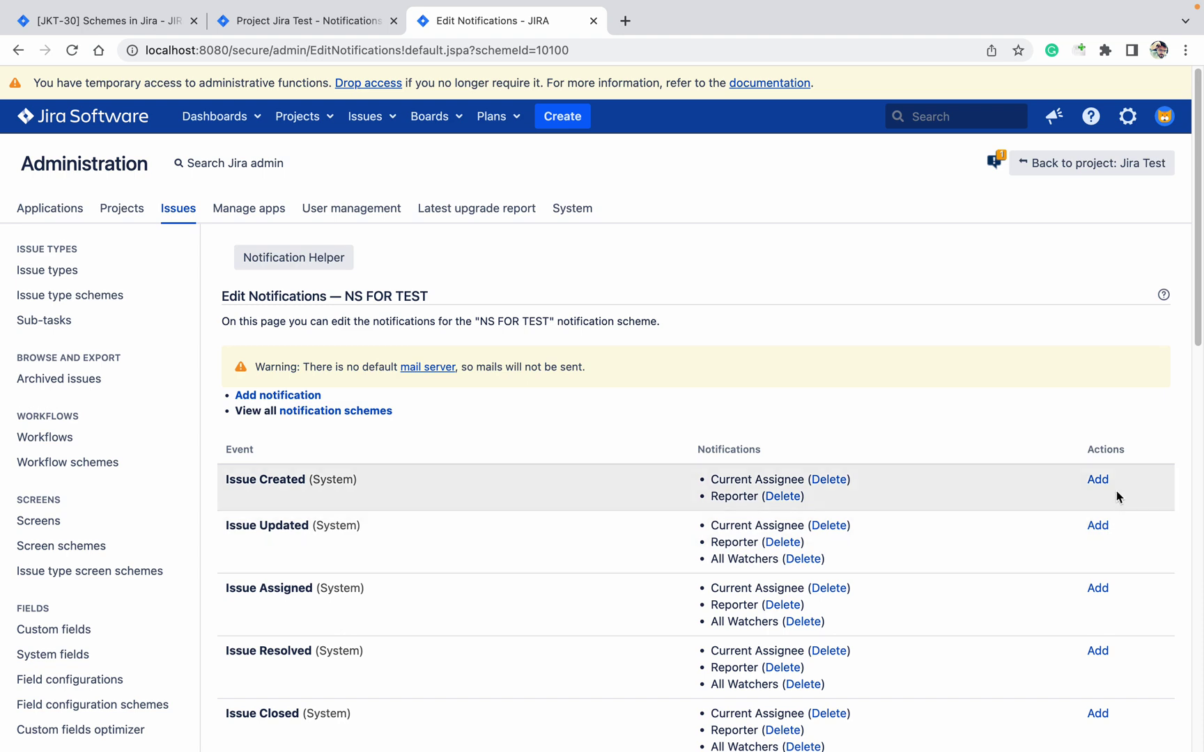
- Add Project Role (Developers) as an Issue Created recipient in NS FOR TEST
left_click(1098, 483)
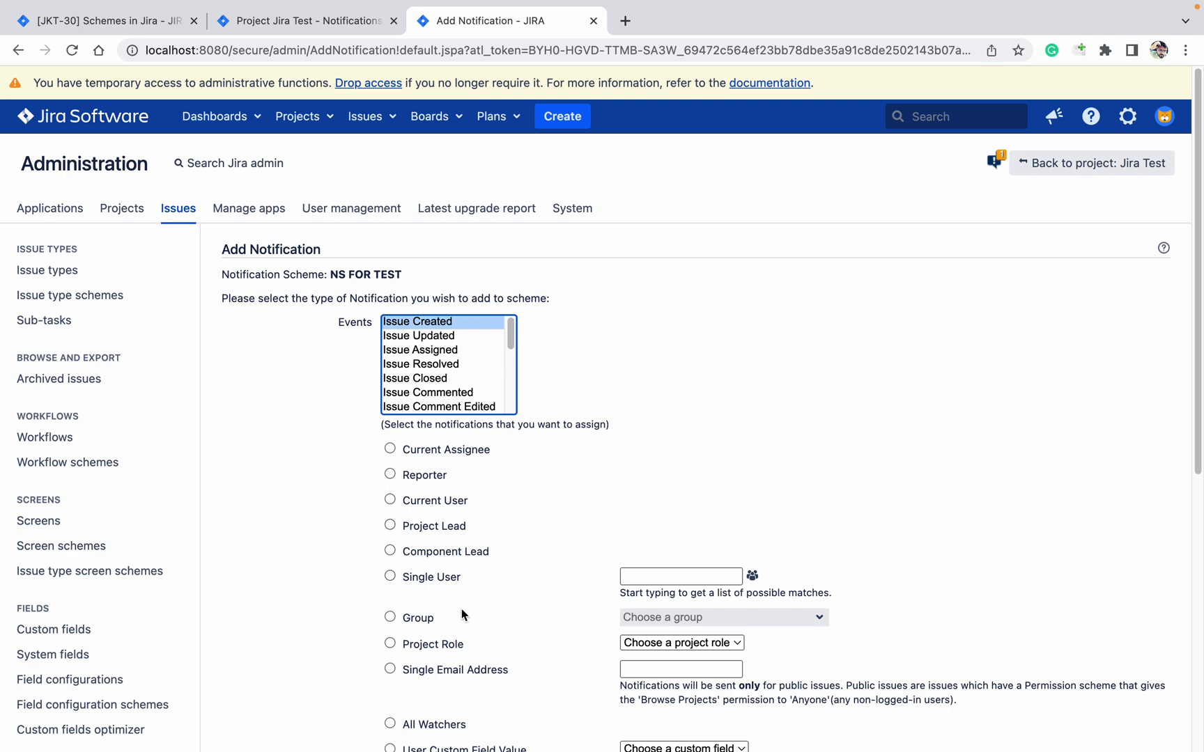
scroll(463, 615, "down", 1)
scroll(462, 612, "down", 5)
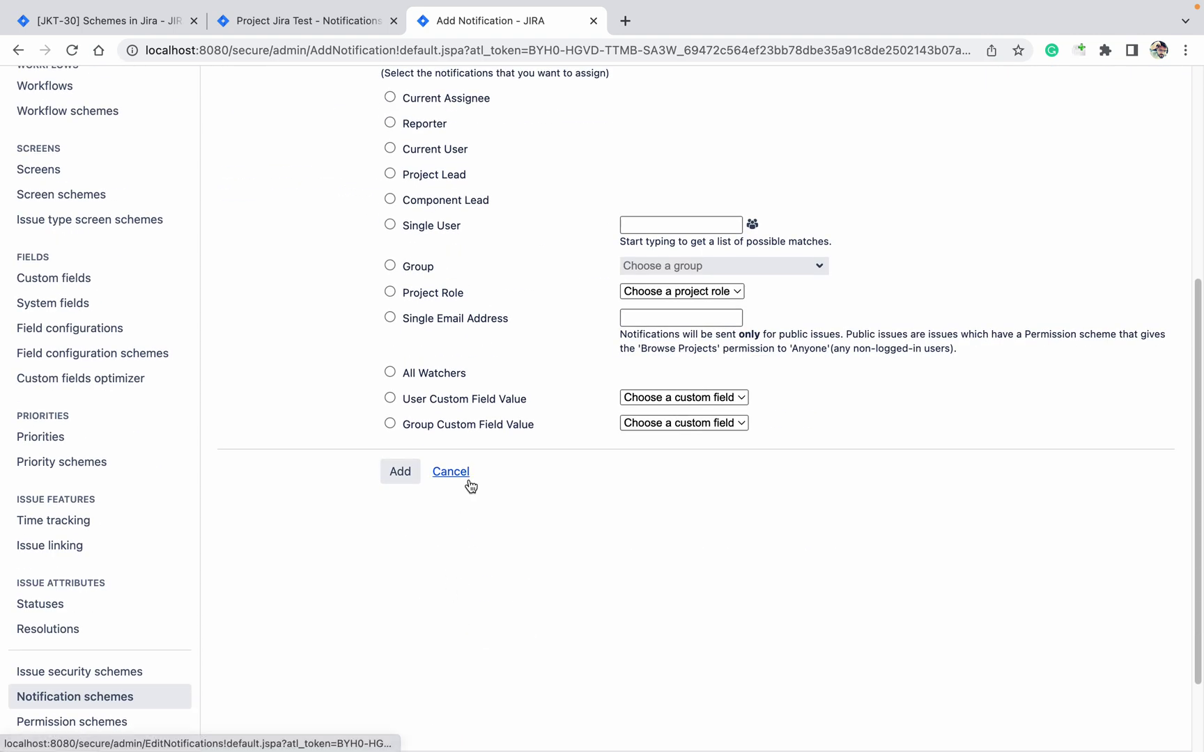
scroll(471, 485, "up", 1)
scroll(467, 474, "up", 1)
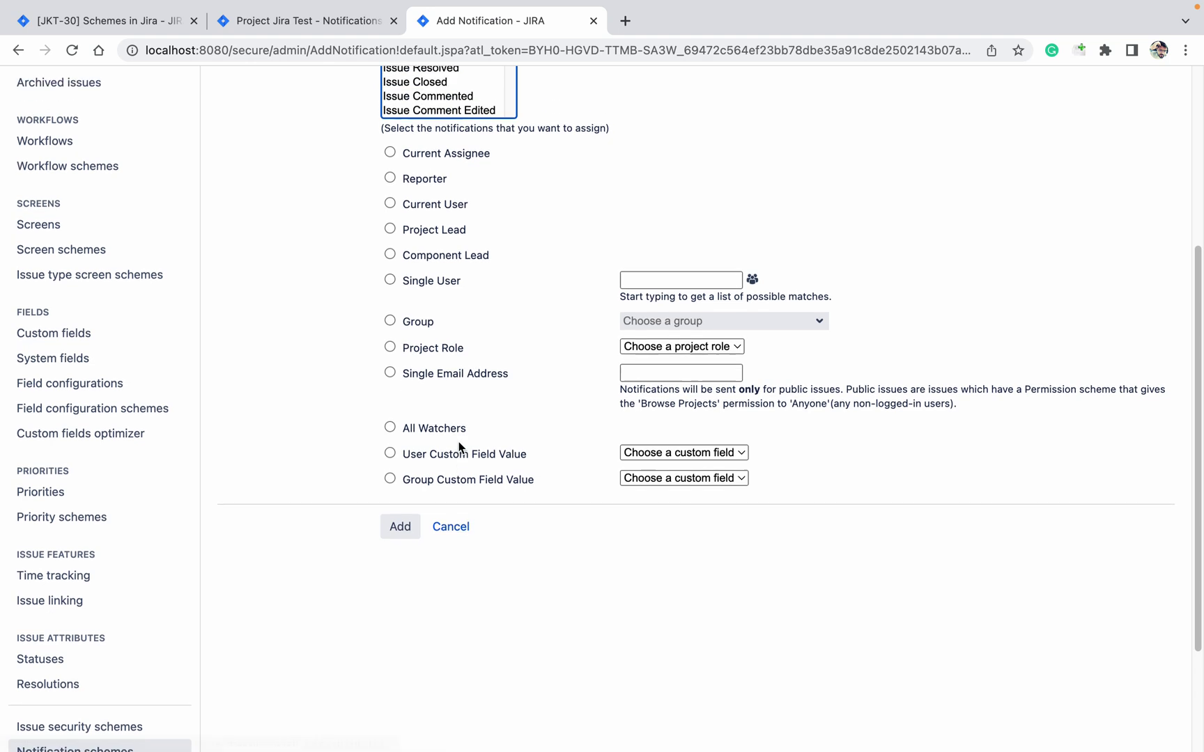
left_click(390, 350)
left_click(635, 350)
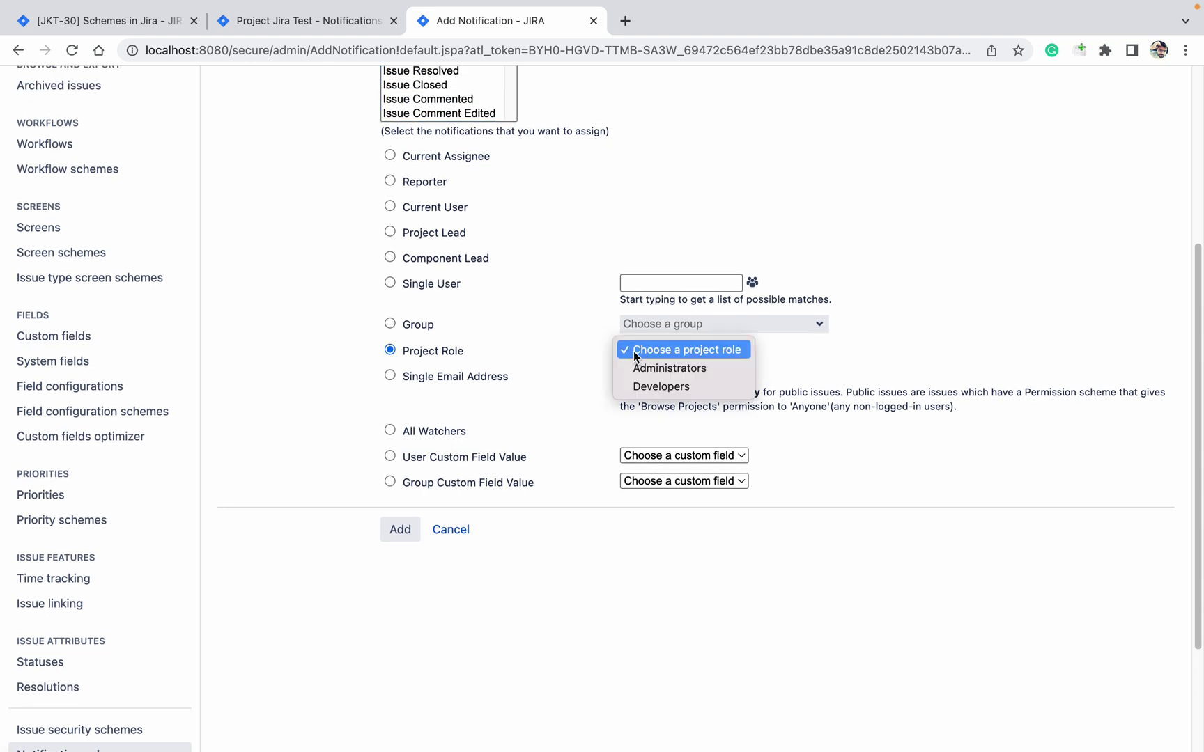
left_click(665, 388)
left_click(399, 530)
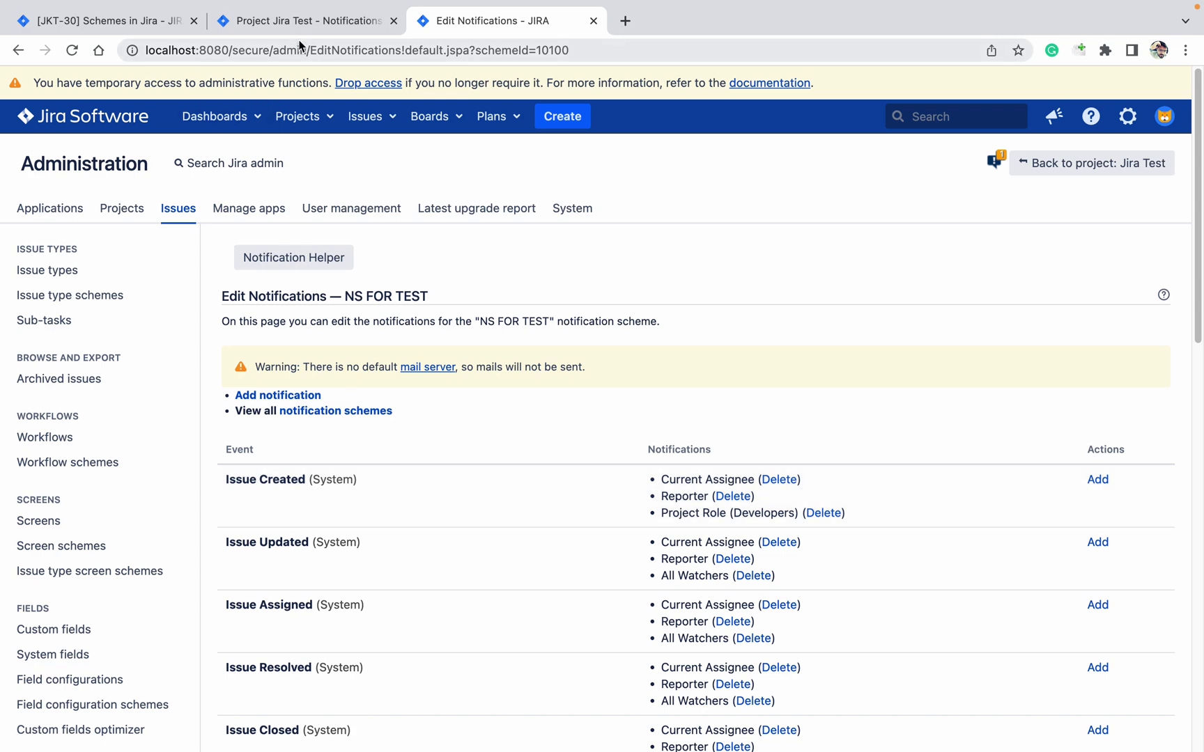
- Associate the NS FOR TEST notification scheme with the Jira Test project
left_click(315, 23)
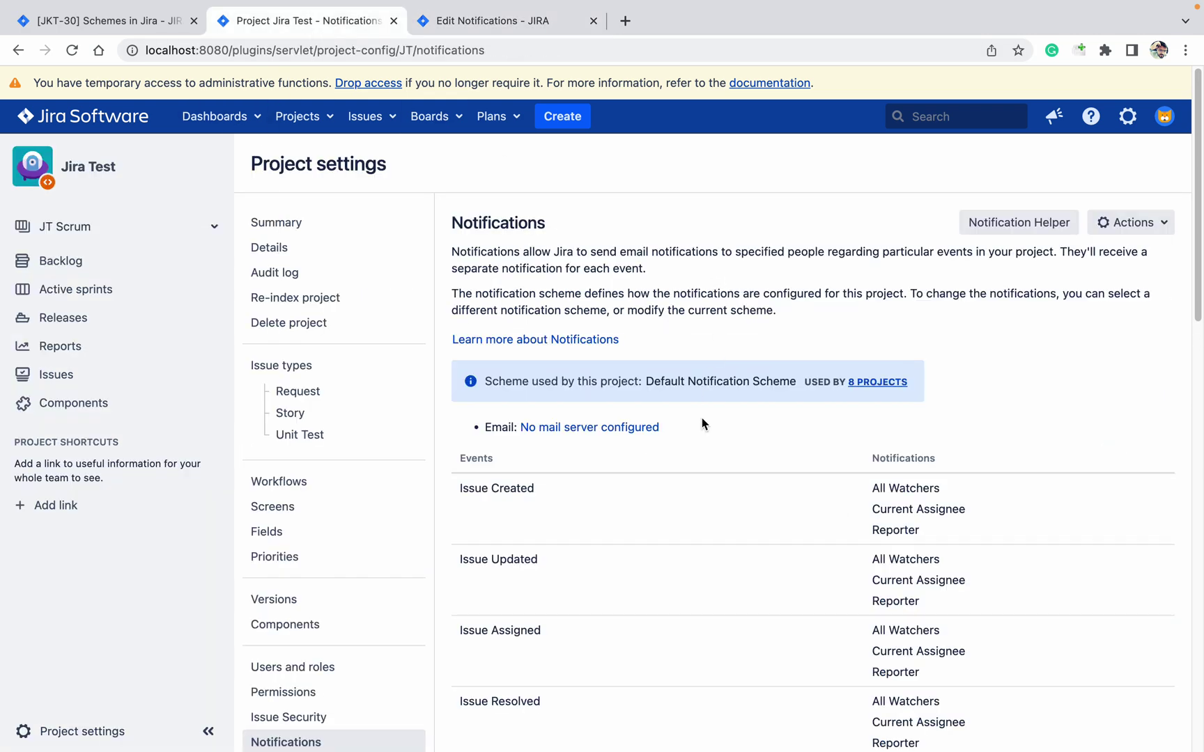
left_click(73, 51)
left_click(1148, 224)
left_click(1099, 278)
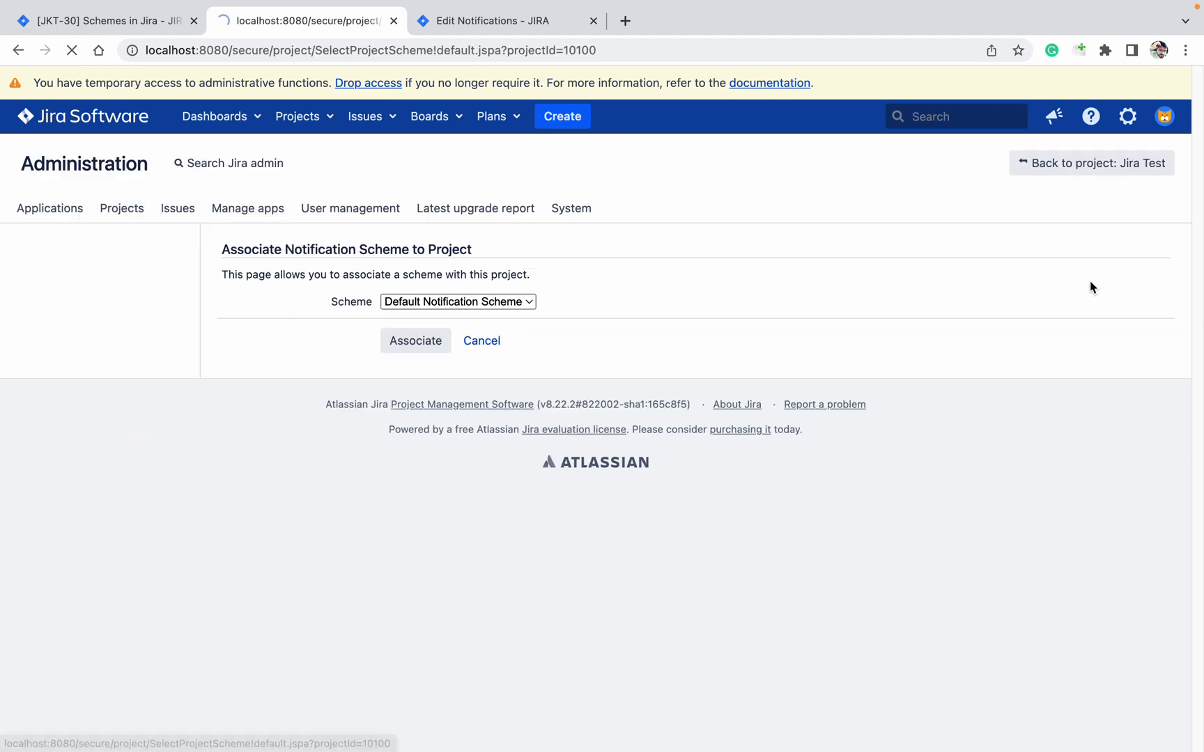
left_click(500, 301)
left_click(465, 322)
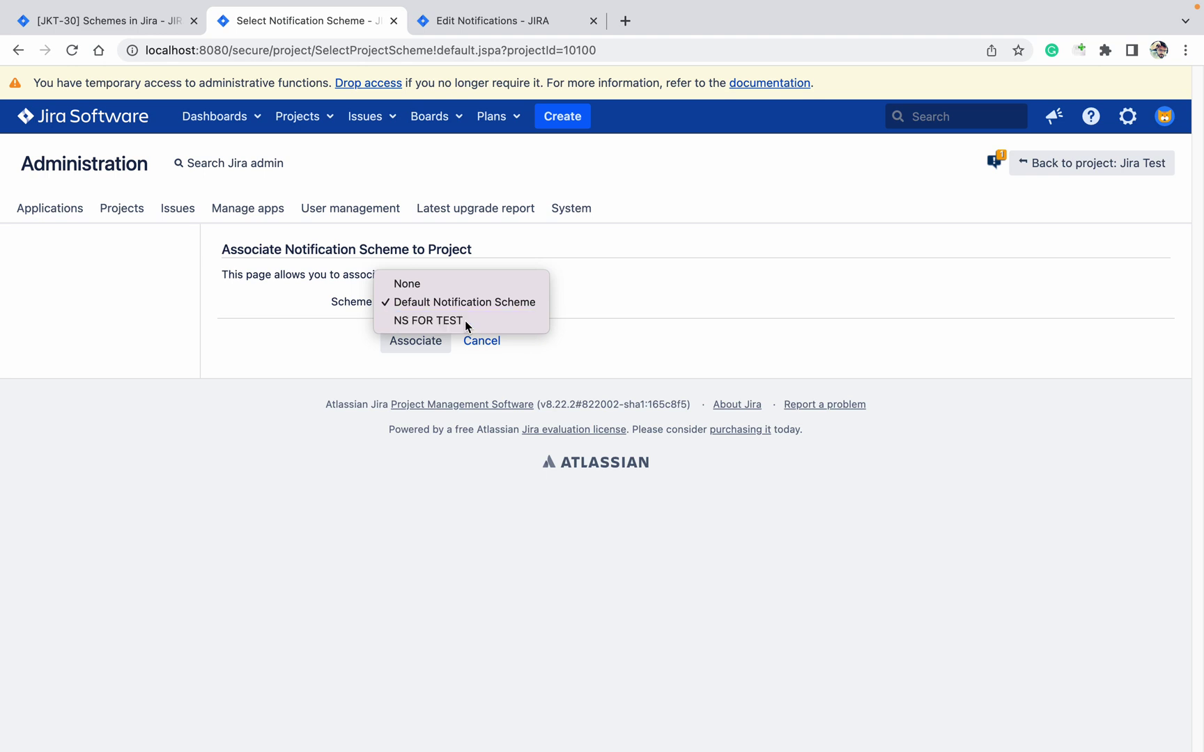
left_click(421, 341)
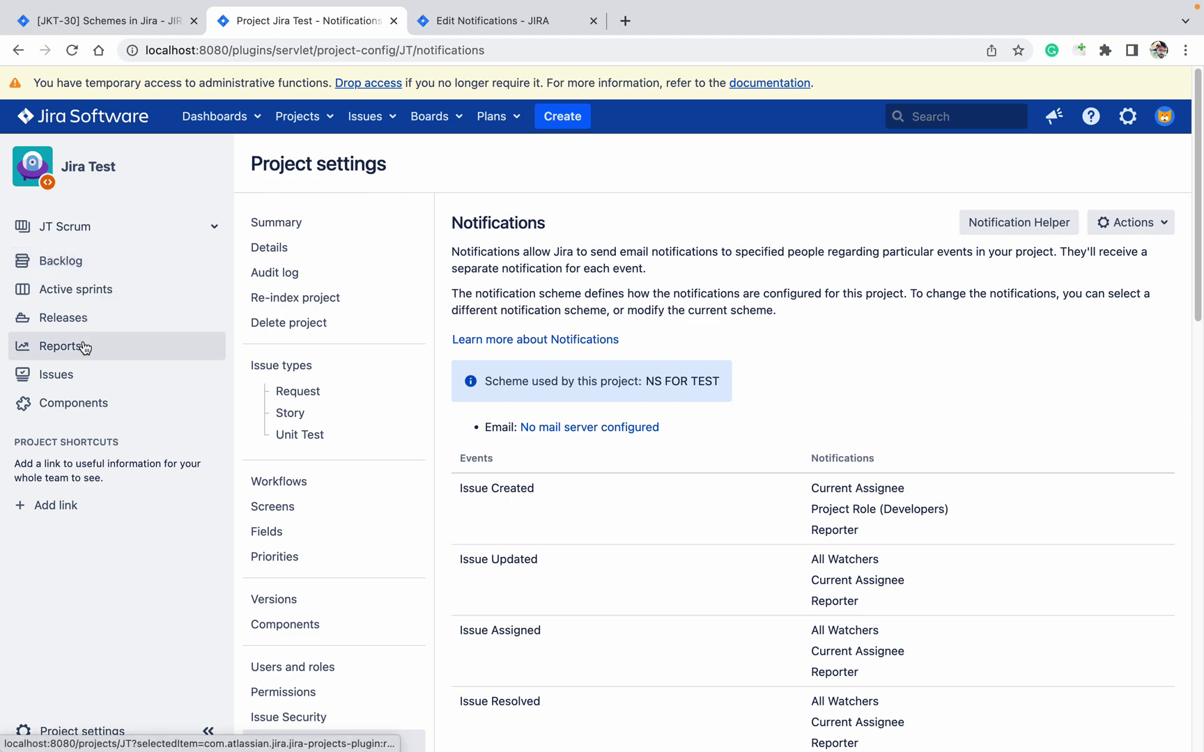
- View Jira Test's open issues, then switch to editing the NS FOR TEST scheme's notifications
left_click(97, 375)
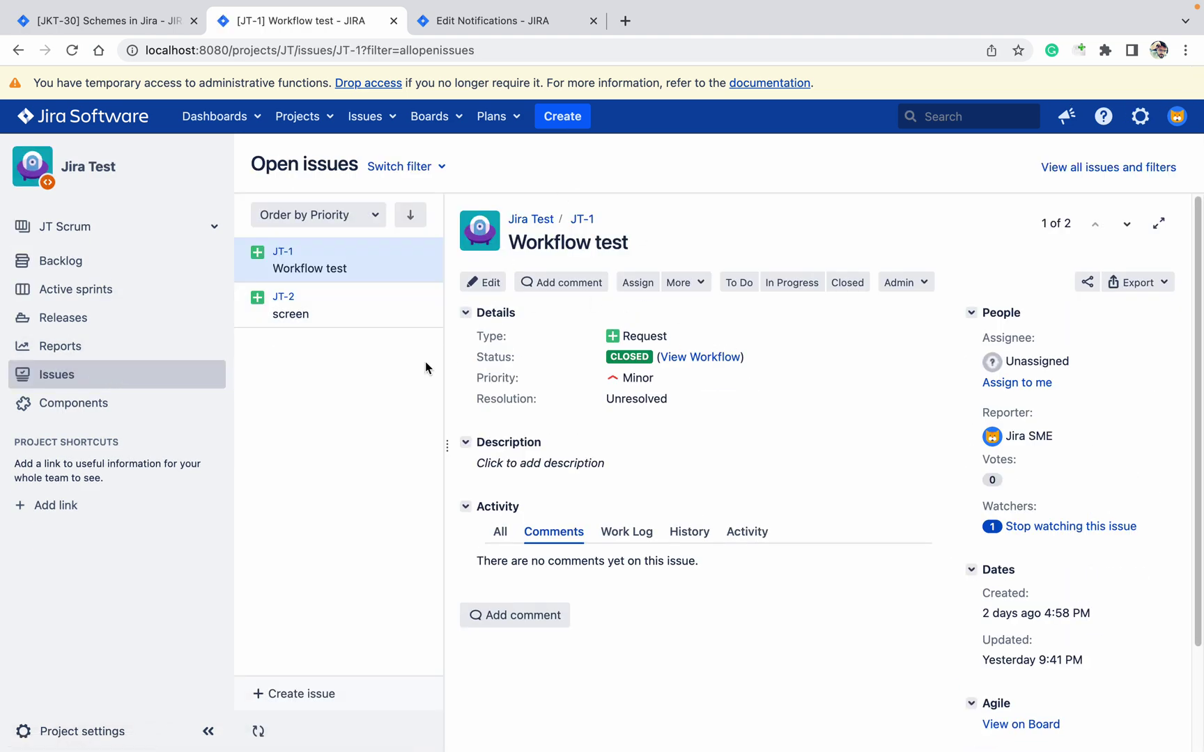
left_click(491, 26)
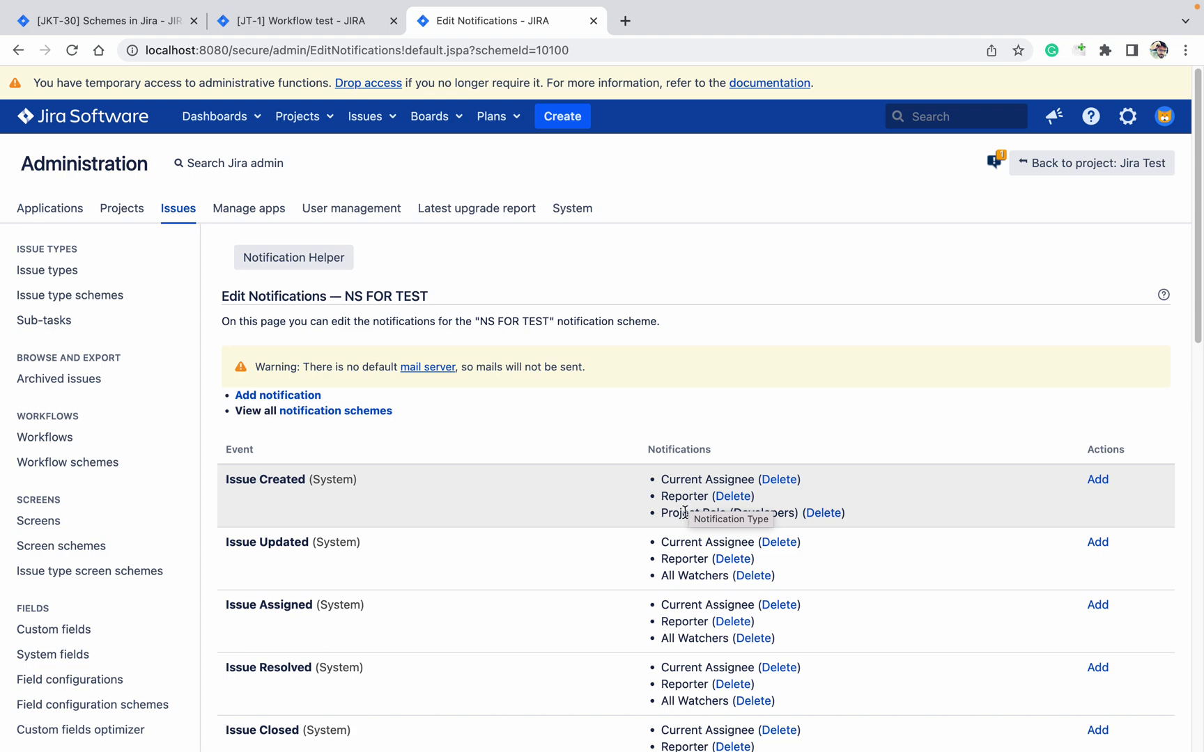
scroll(584, 547, "down", 5)
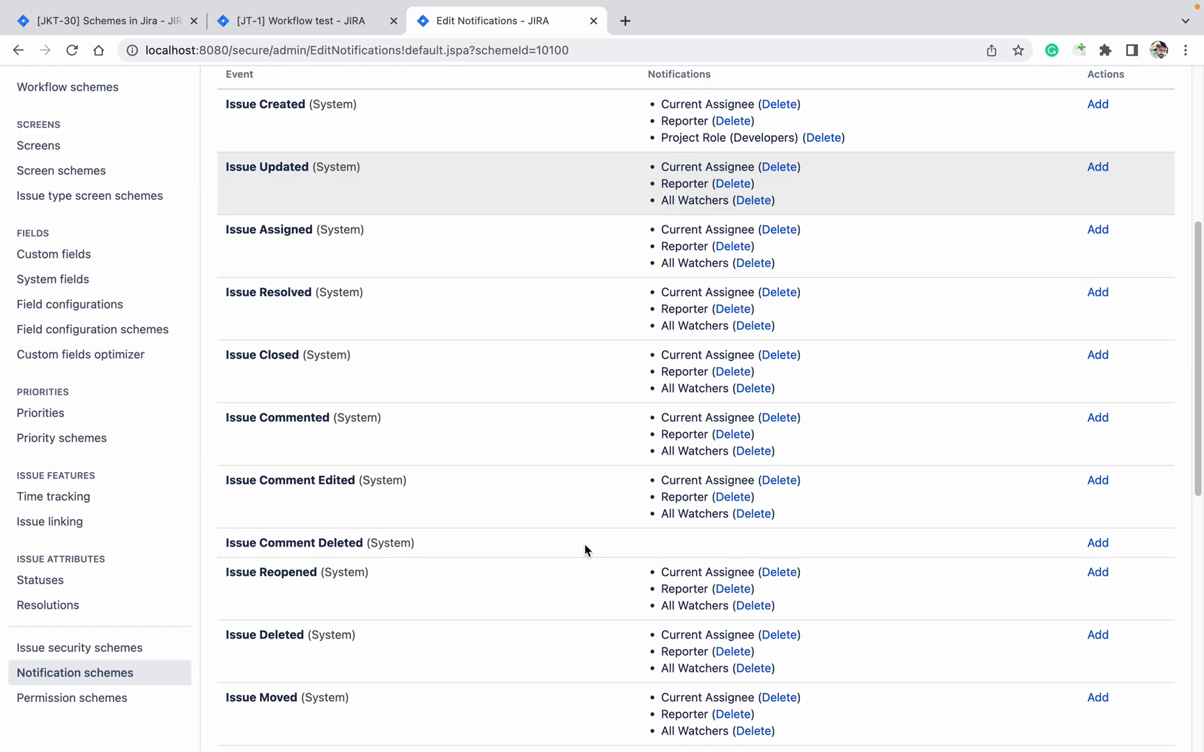
scroll(584, 545, "down", 8)
scroll(583, 545, "up", 13)
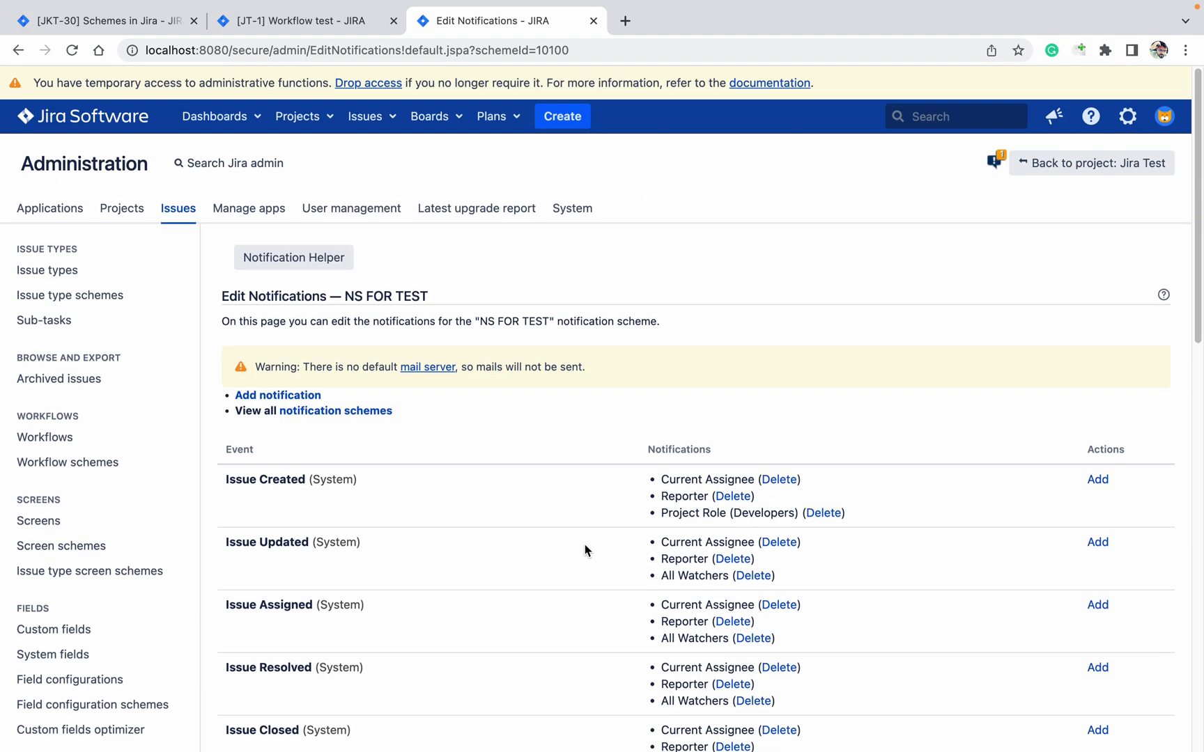
scroll(360, 479, "down", 1)
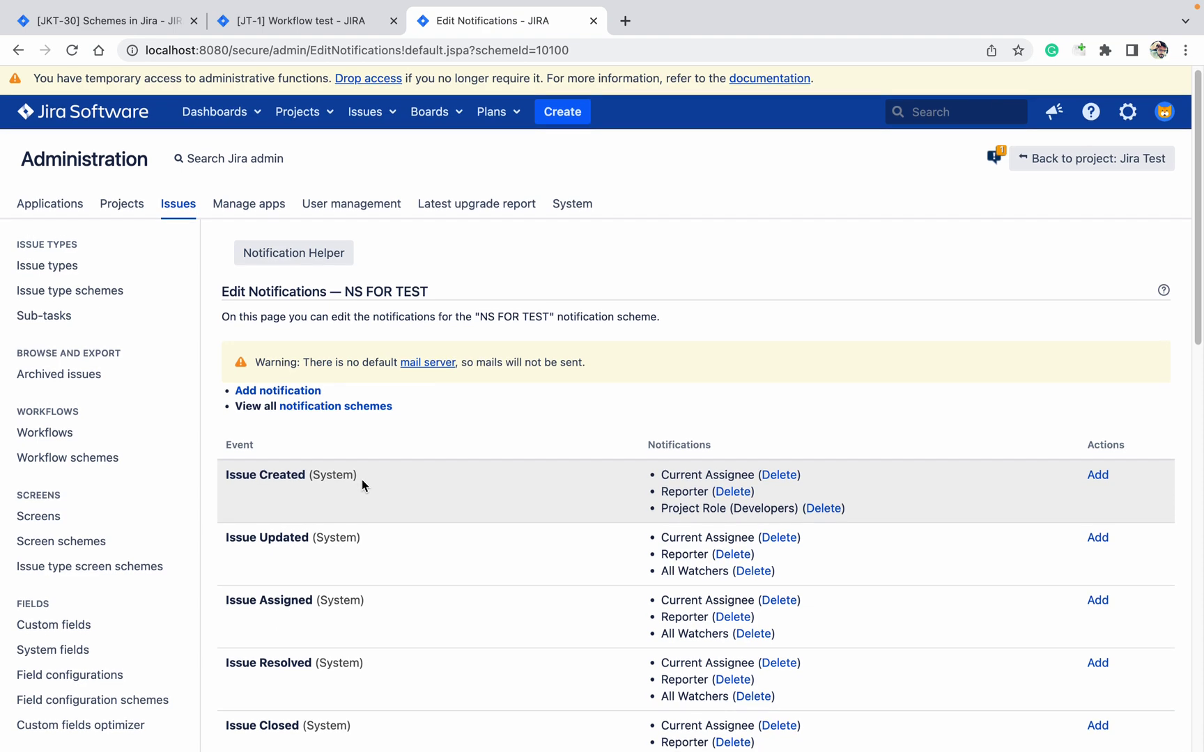
scroll(362, 481, "down", 13)
scroll(361, 481, "up", 13)
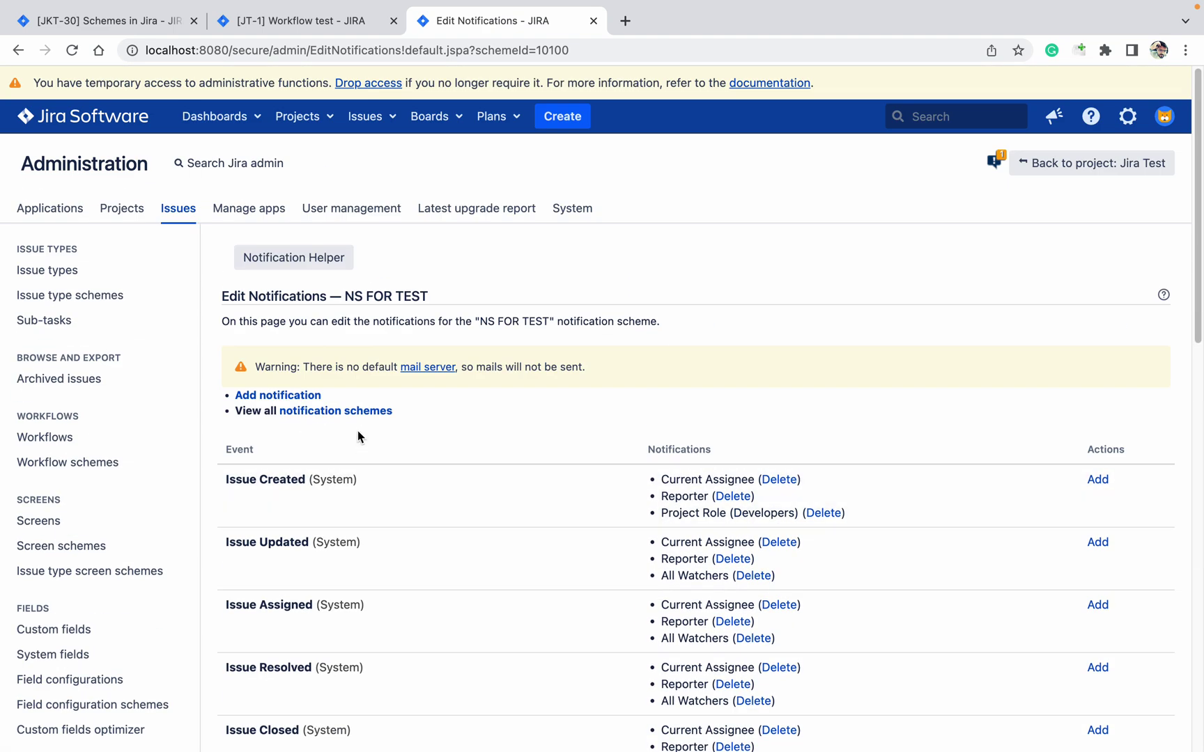
- Start adding a notification to NS FOR TEST with Generic Event as the event
left_click(301, 397)
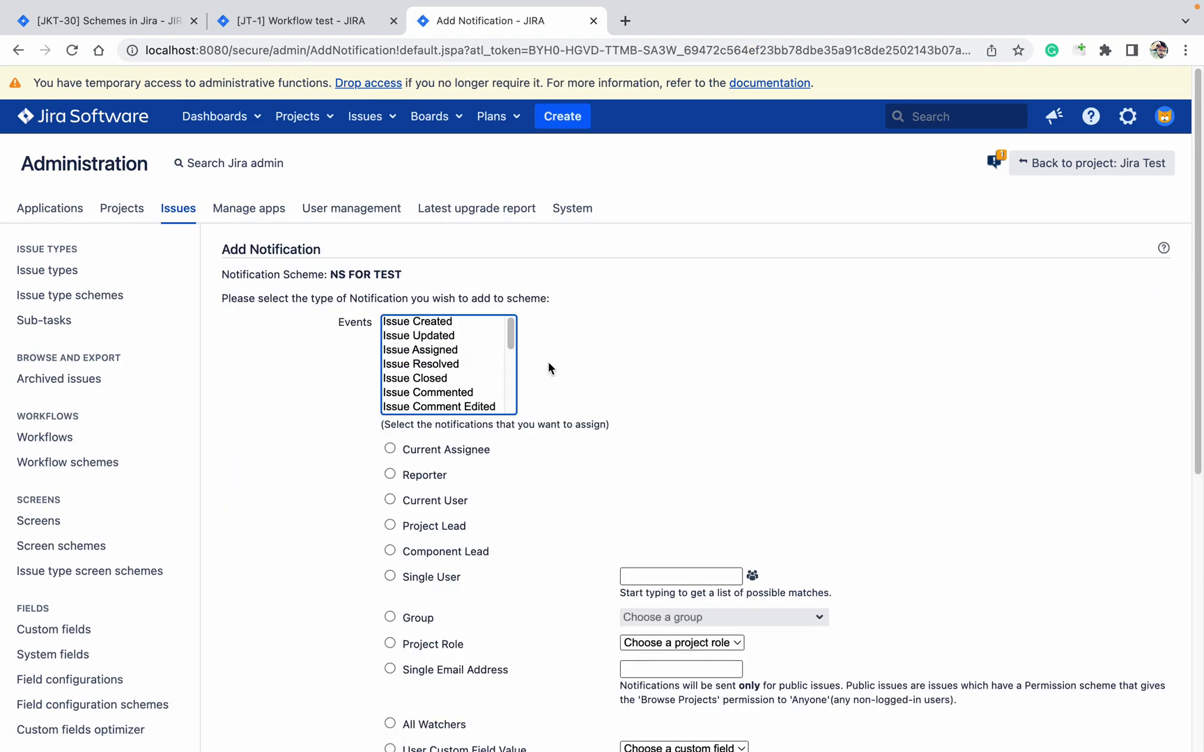
left_click_drag(509, 374, 506, 416)
left_click(427, 383)
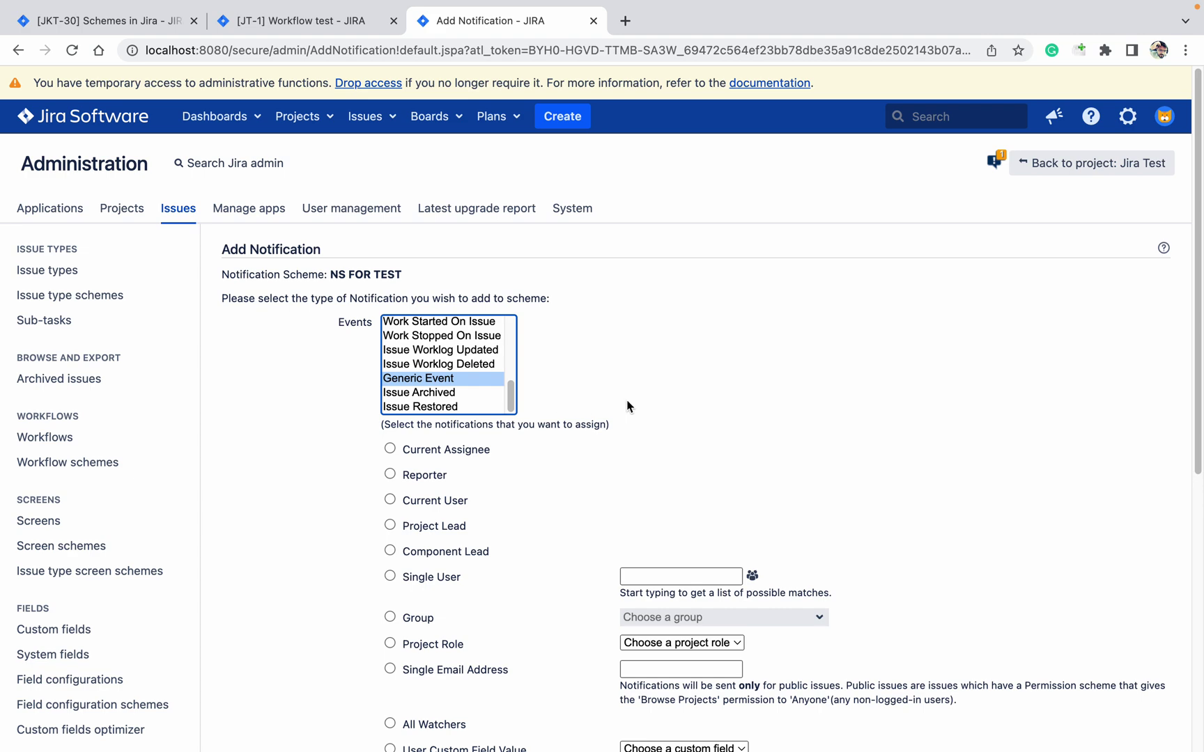
scroll(627, 406, "down", 1)
scroll(626, 406, "down", 10)
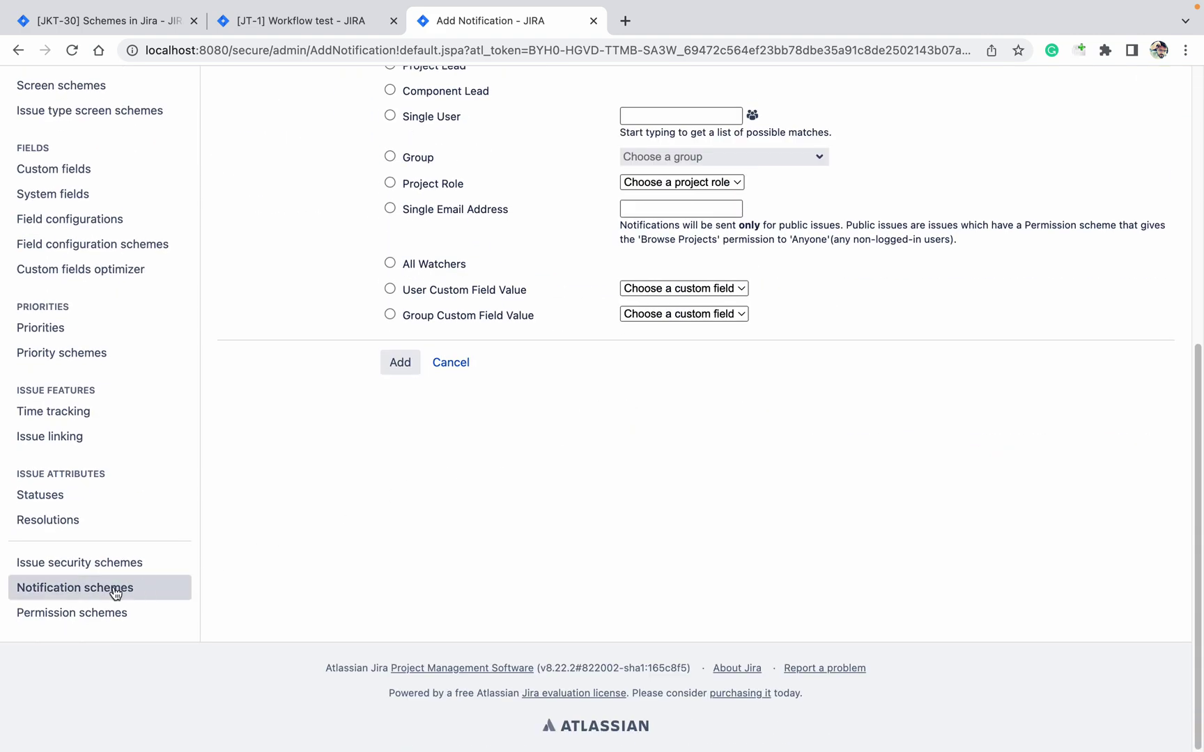
- Open the notification schemes list showing NS FOR TEST assigned to Jira Test
left_click(114, 591)
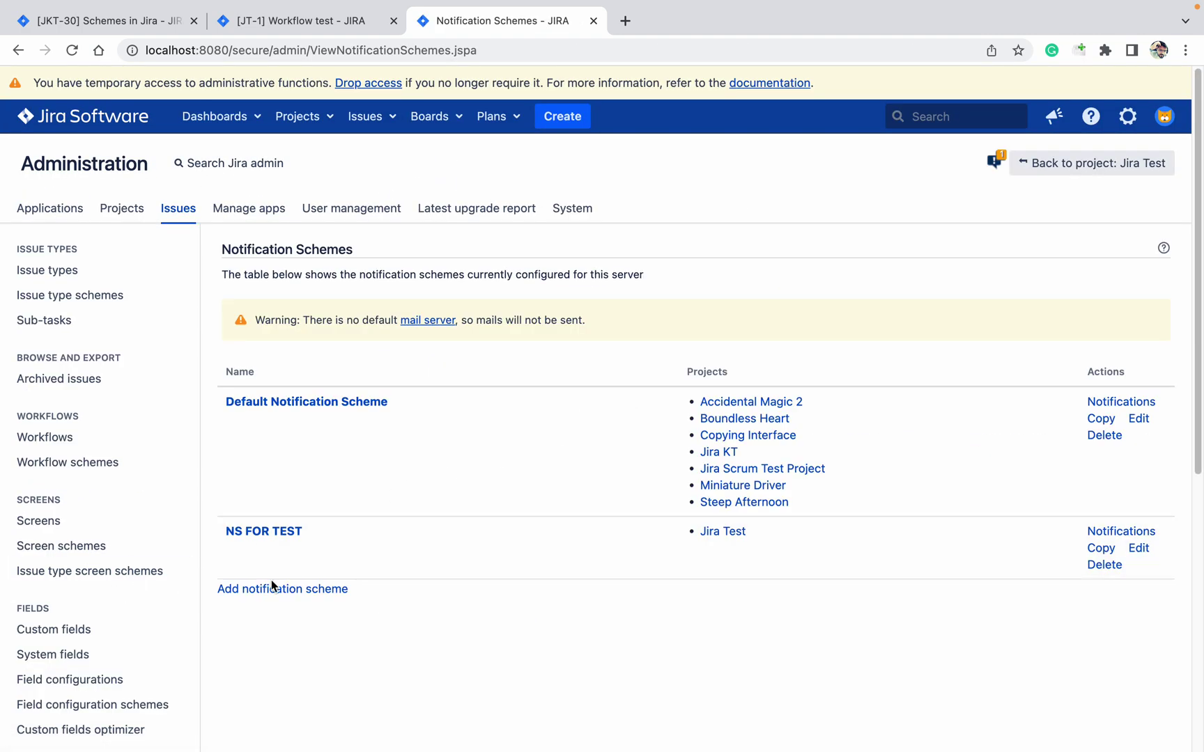
scroll(236, 581, "down", 5)
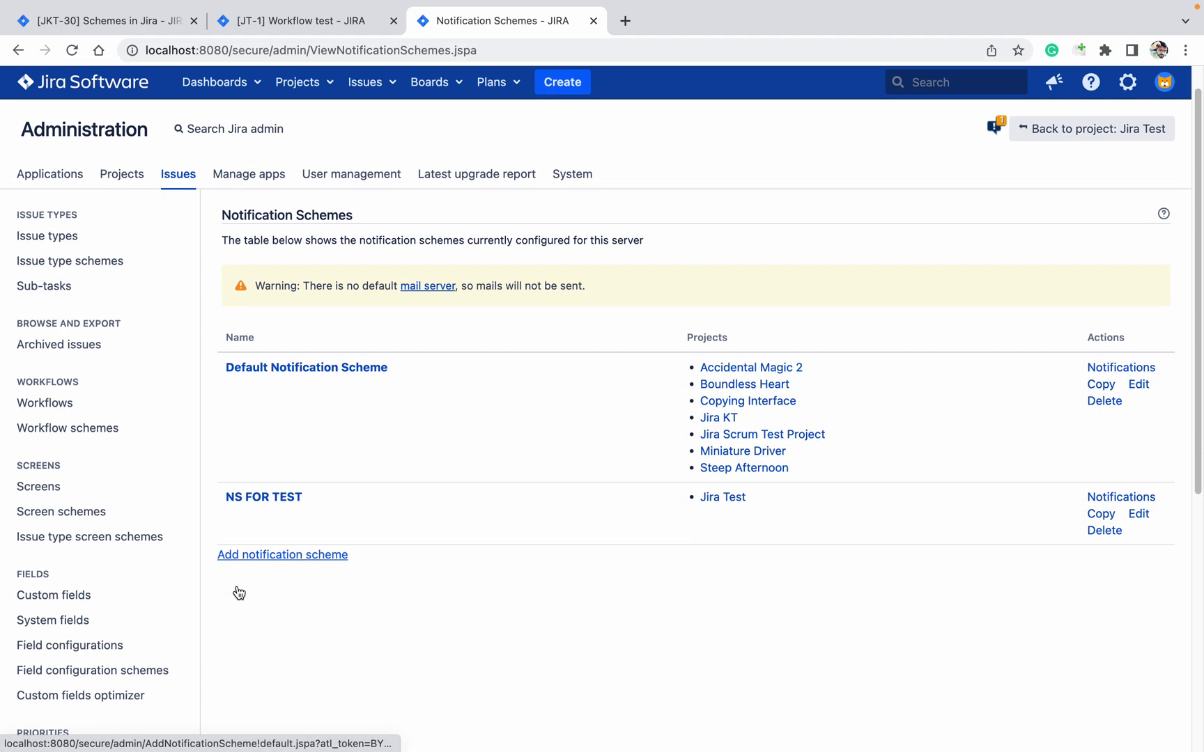
scroll(160, 578, "down", 4)
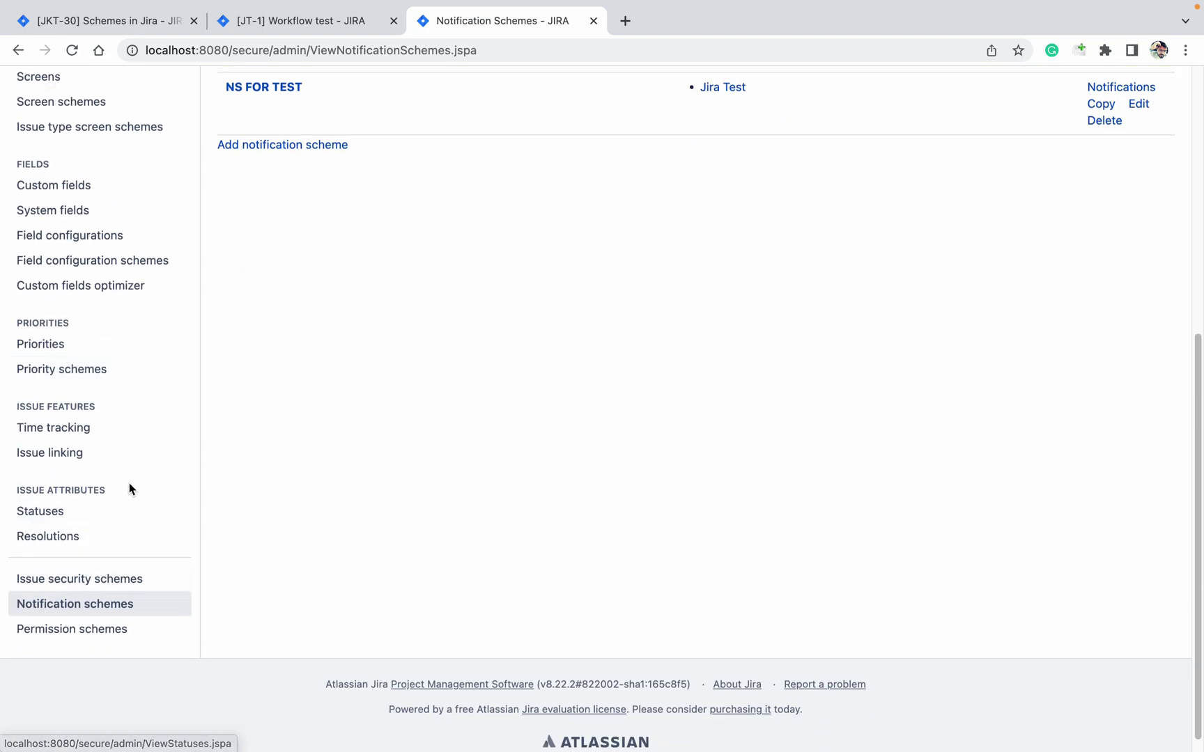
- Return to Jira Test's project settings and its NS FOR TEST notification page
left_click(76, 614)
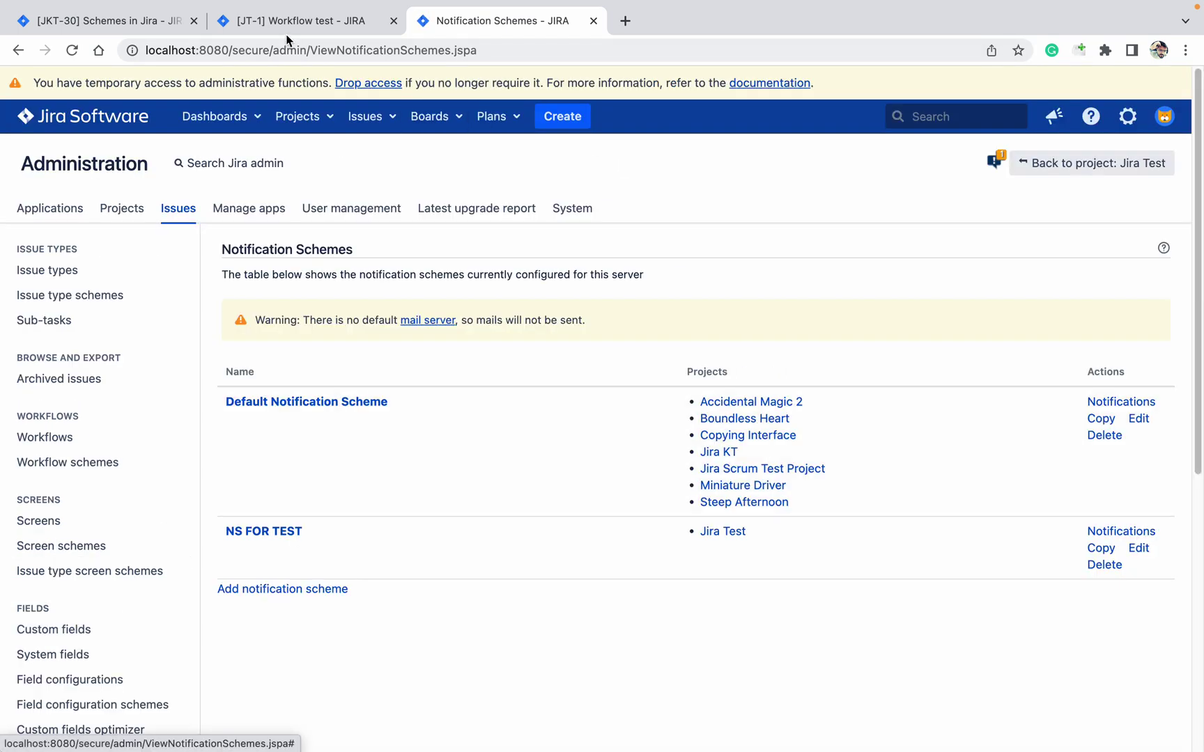
left_click(292, 34)
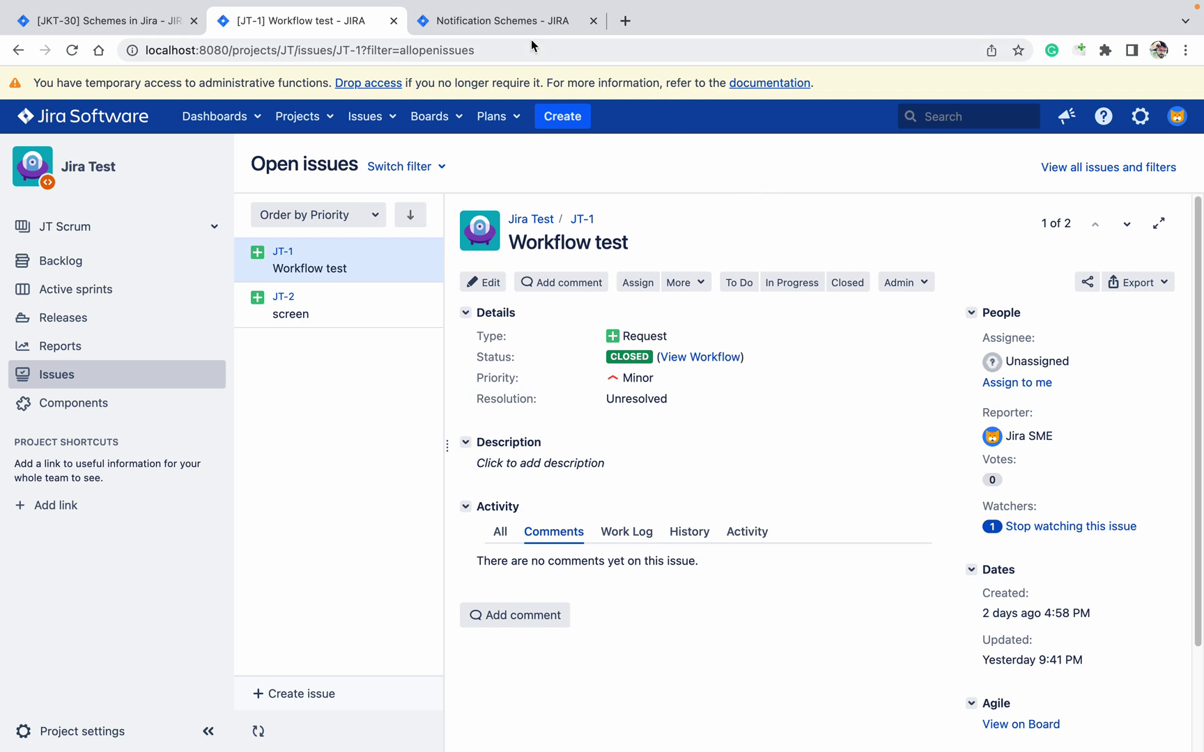
left_click(115, 731)
scroll(648, 699, "down", 10)
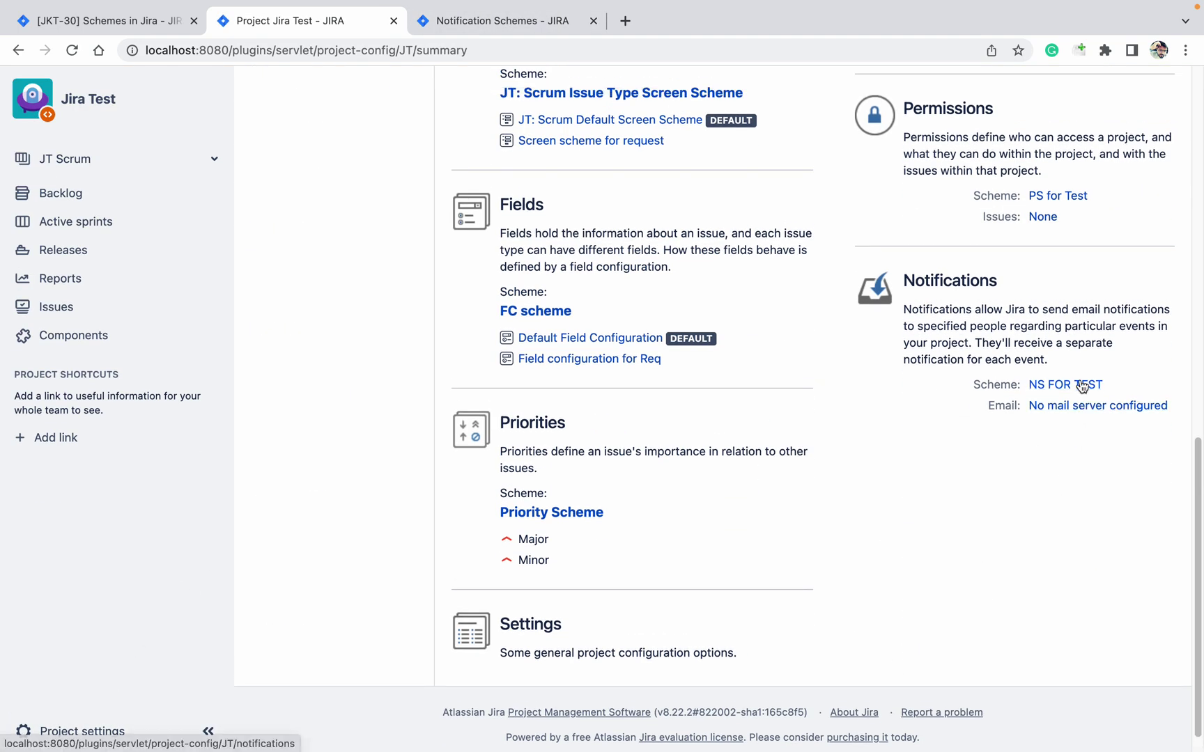
left_click(1074, 385)
- Set Jira Test's notification scheme to None and associate it
left_click(1130, 222)
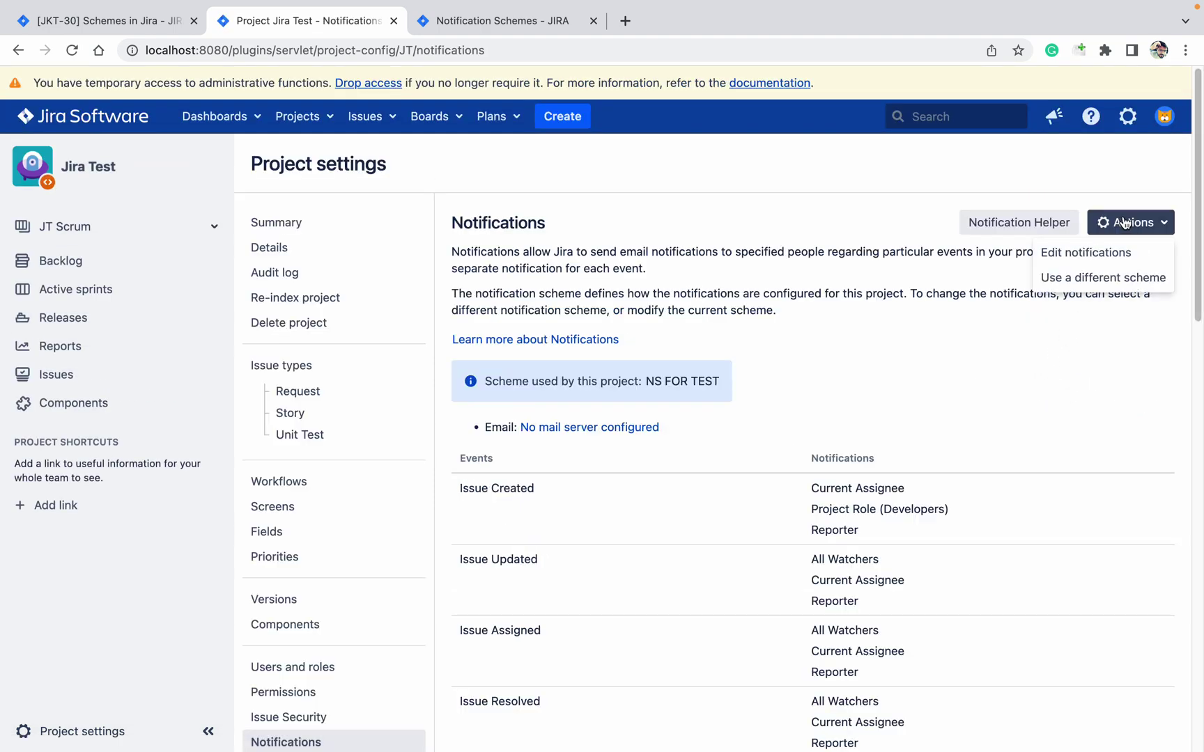
left_click(1100, 277)
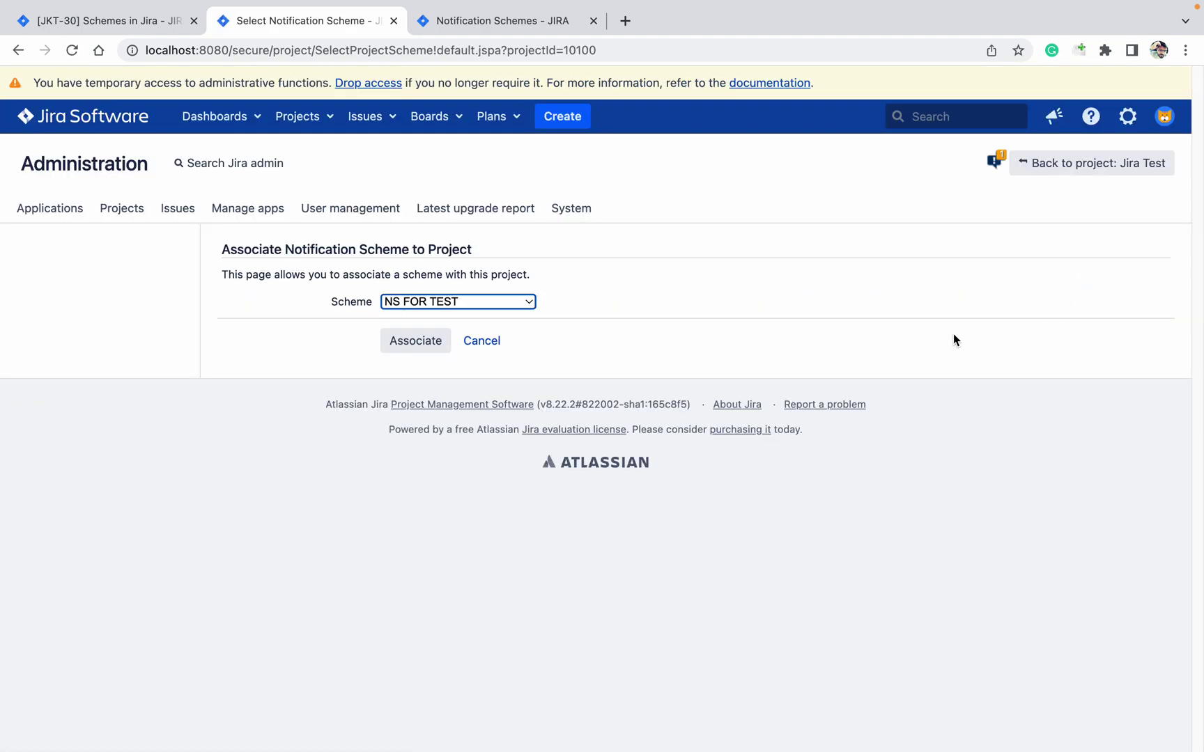
left_click(420, 303)
left_click(394, 265)
left_click(398, 340)
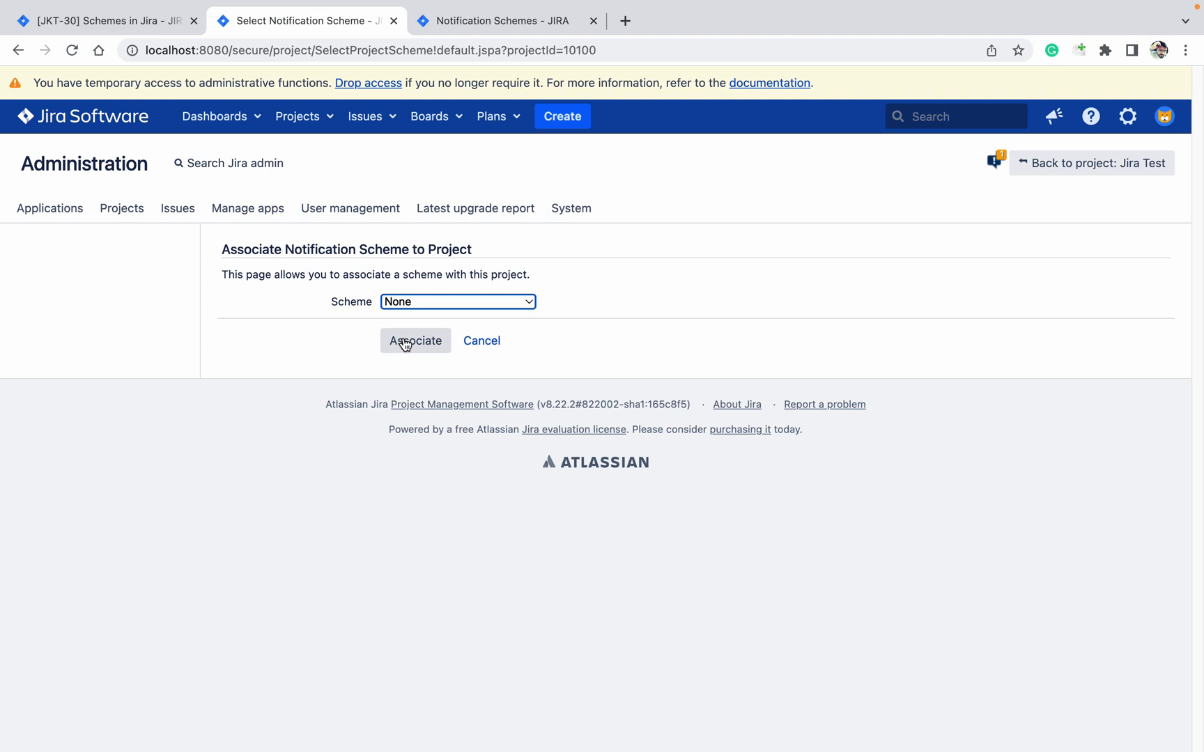